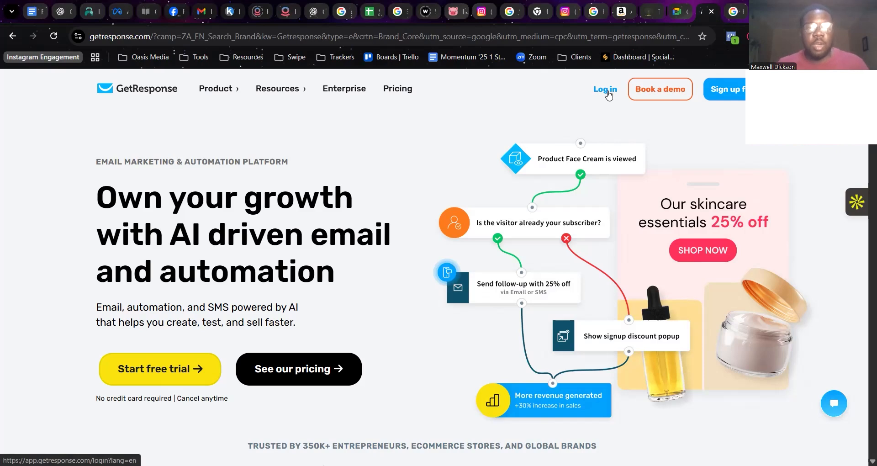
Sign in to GetResponse with a Google account and open the account dashboard.
{"action": "left_click", "coordinate": [608, 91]}
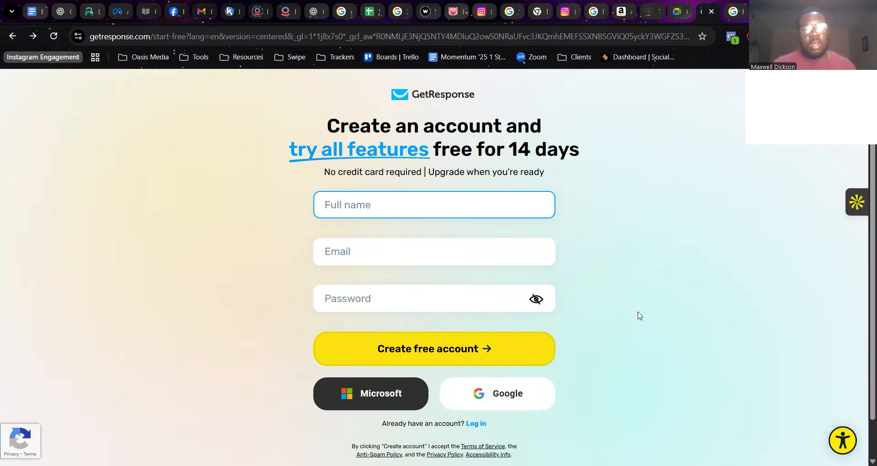
{"action": "left_click", "coordinate": [523, 401]}
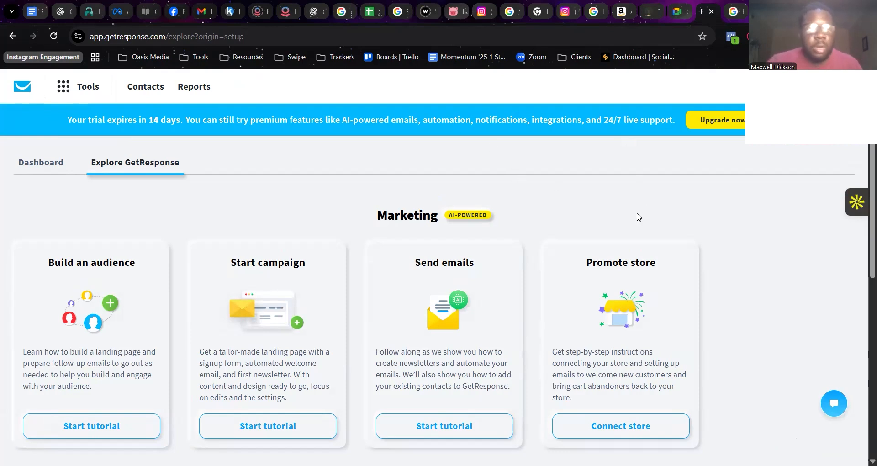
{"action": "scroll", "coordinate": [638, 216], "scroll_direction": "down", "scroll_amount": 1}
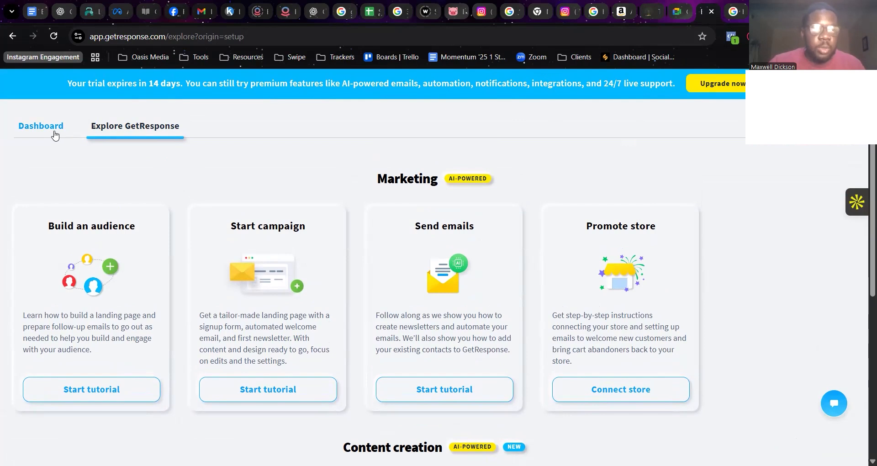
{"action": "left_click", "coordinate": [55, 135]}
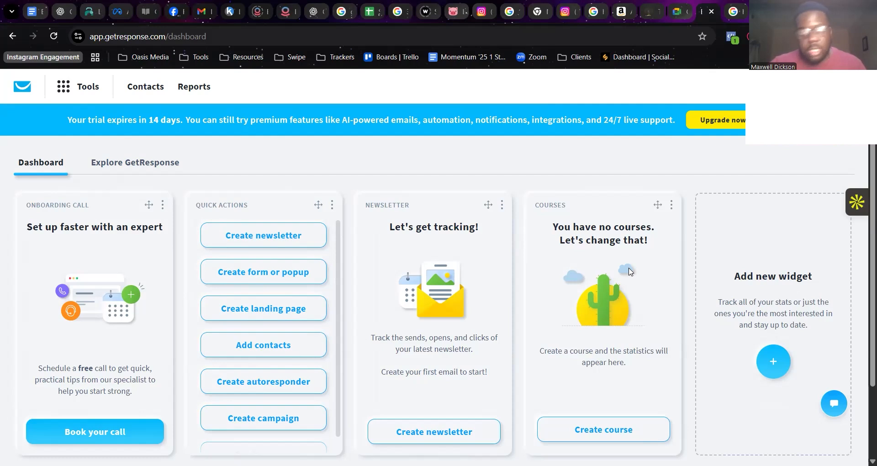
Examine the available widgets in the dashboard's widget library and try to add the Quick actions widget.
{"action": "left_click", "coordinate": [775, 364]}
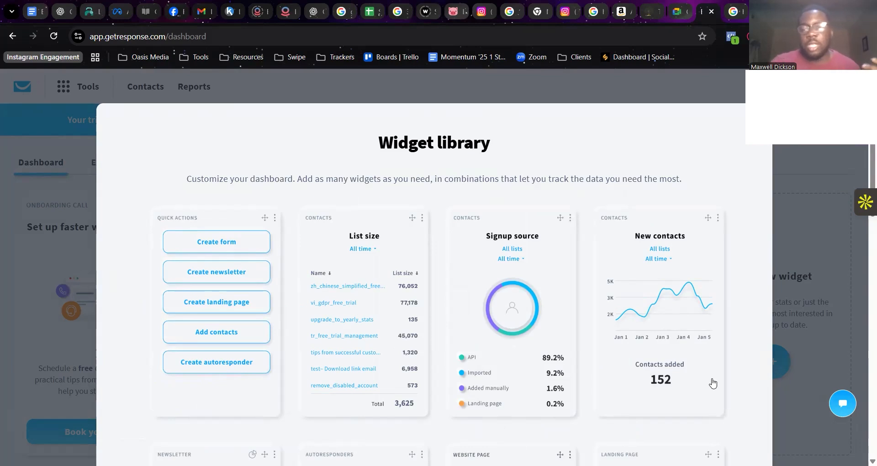
{"action": "scroll", "coordinate": [708, 374], "scroll_direction": "down", "scroll_amount": 4}
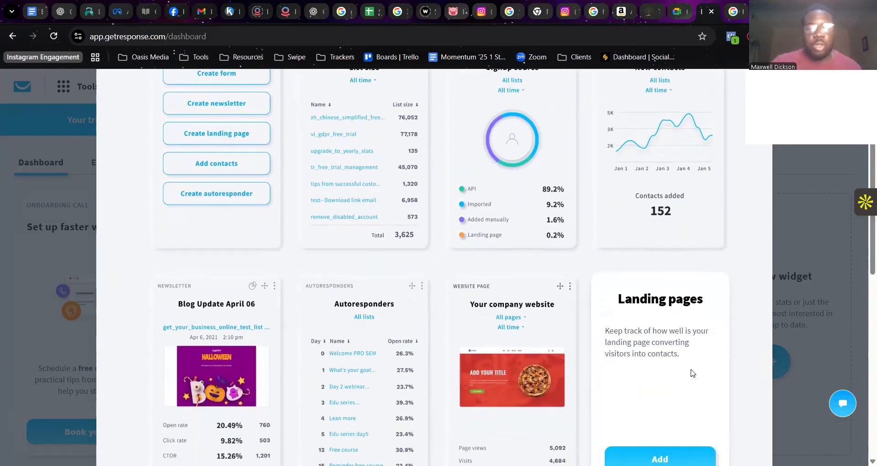
{"action": "scroll", "coordinate": [693, 373], "scroll_direction": "down", "scroll_amount": 2}
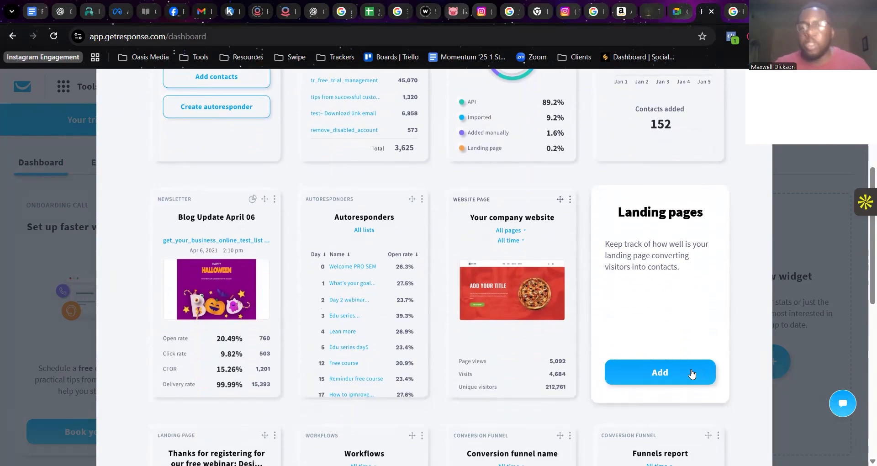
{"action": "scroll", "coordinate": [691, 373], "scroll_direction": "down", "scroll_amount": 6}
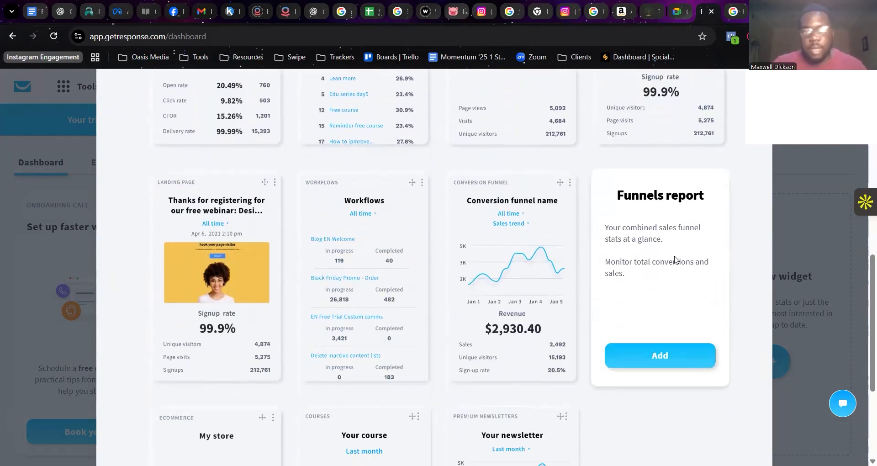
{"action": "scroll", "coordinate": [705, 330], "scroll_direction": "down", "scroll_amount": 2}
{"action": "scroll", "coordinate": [707, 330], "scroll_direction": "up", "scroll_amount": 8}
{"action": "scroll", "coordinate": [706, 331], "scroll_direction": "down", "scroll_amount": 8}
{"action": "scroll", "coordinate": [705, 330], "scroll_direction": "up", "scroll_amount": 8}
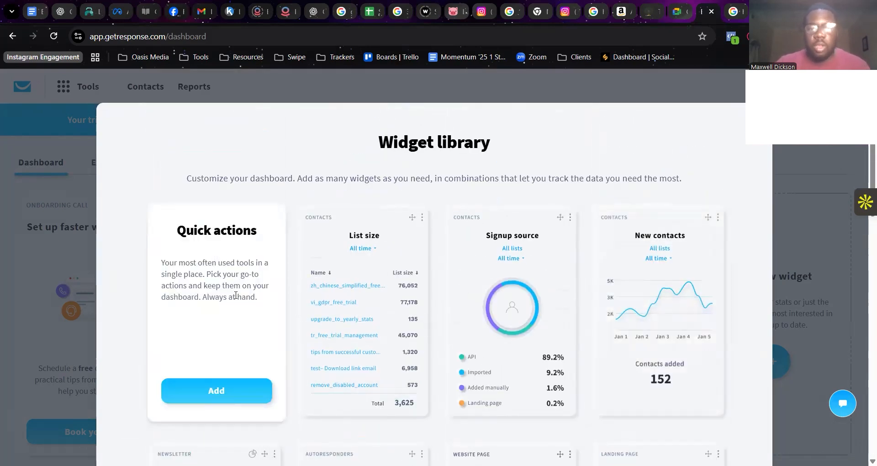
{"action": "left_click", "coordinate": [240, 396]}
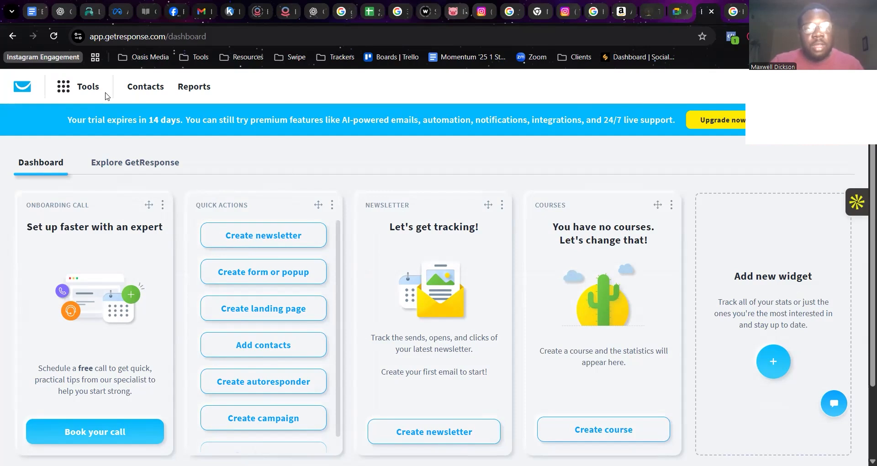
Open the email marketing tool and review its A/B tests and My templates sections.
{"action": "left_click", "coordinate": [71, 87]}
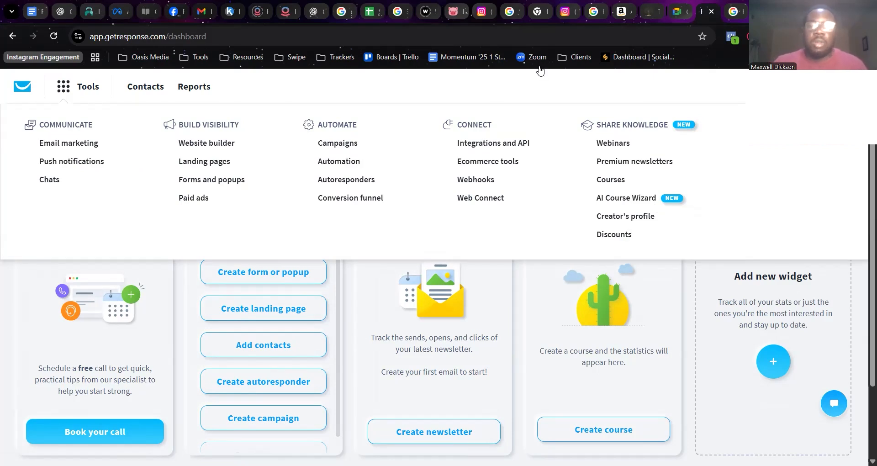
{"action": "left_click", "coordinate": [75, 146]}
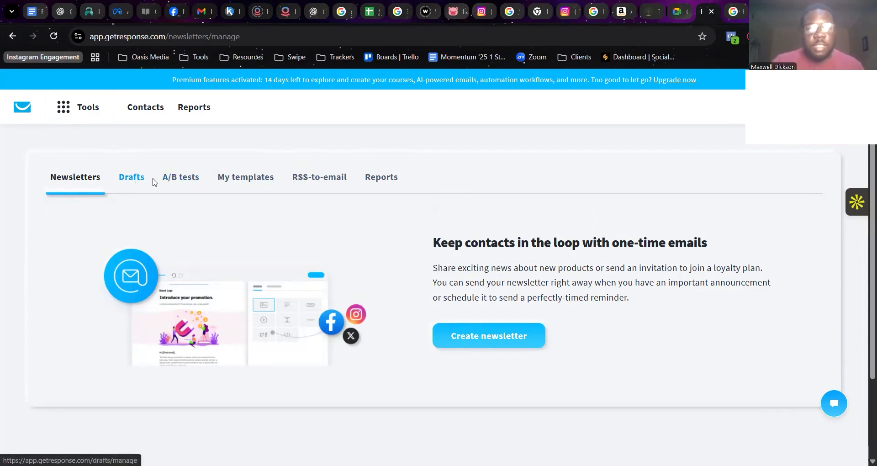
{"action": "left_click", "coordinate": [190, 182]}
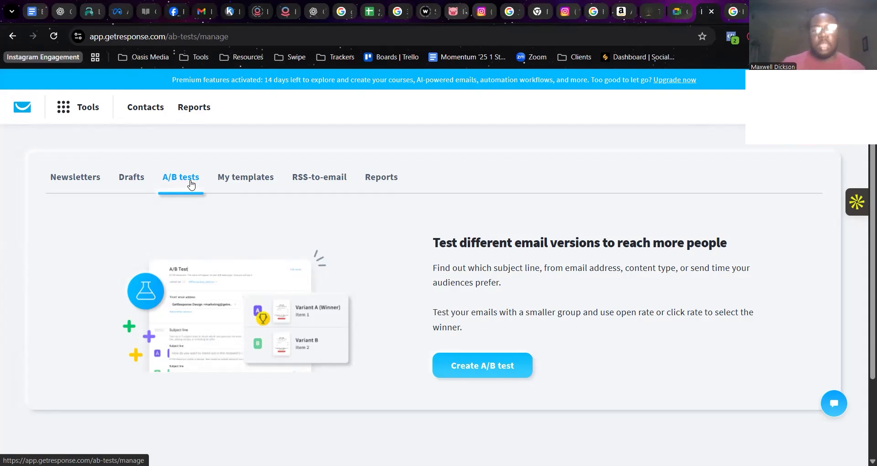
{"action": "left_click", "coordinate": [261, 182]}
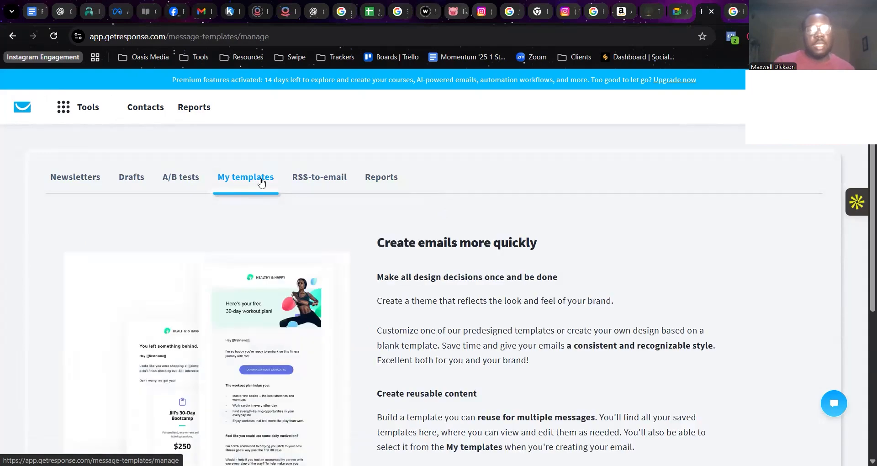
{"action": "scroll", "coordinate": [399, 331], "scroll_direction": "down", "scroll_amount": 4}
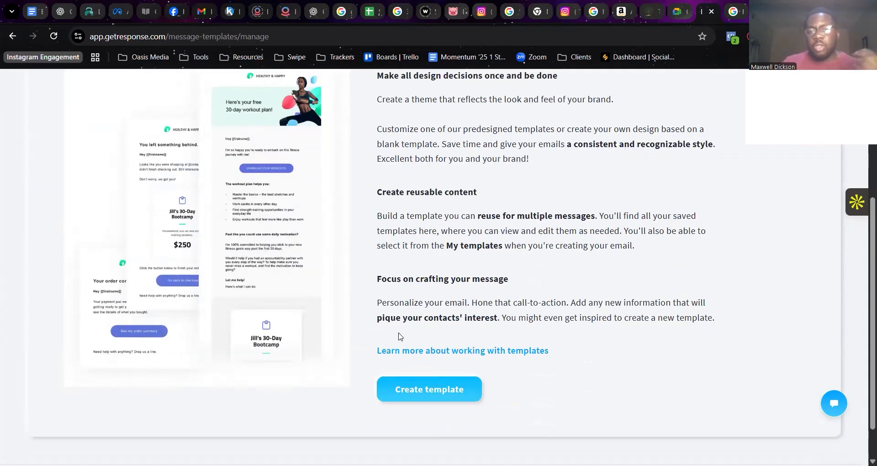
{"action": "scroll", "coordinate": [399, 336], "scroll_direction": "up", "scroll_amount": 4}
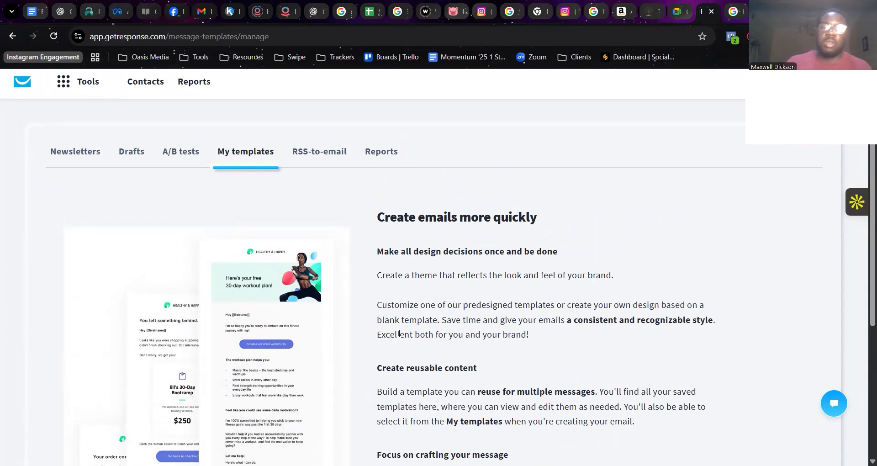
Start a new newsletter with the By myself creation option.
{"action": "left_click", "coordinate": [92, 152]}
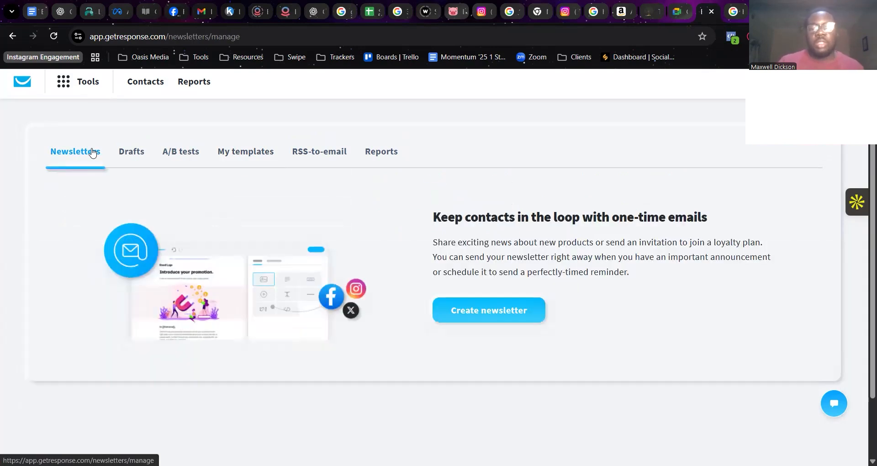
{"action": "left_click", "coordinate": [513, 325]}
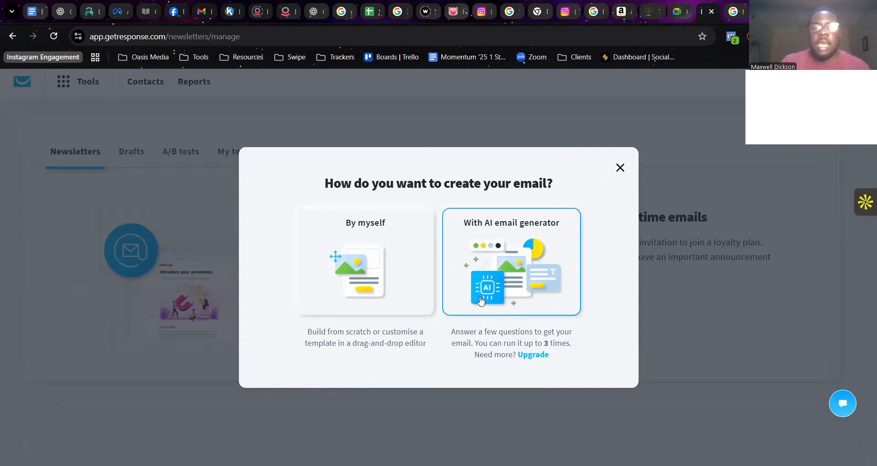
{"action": "left_click", "coordinate": [406, 279]}
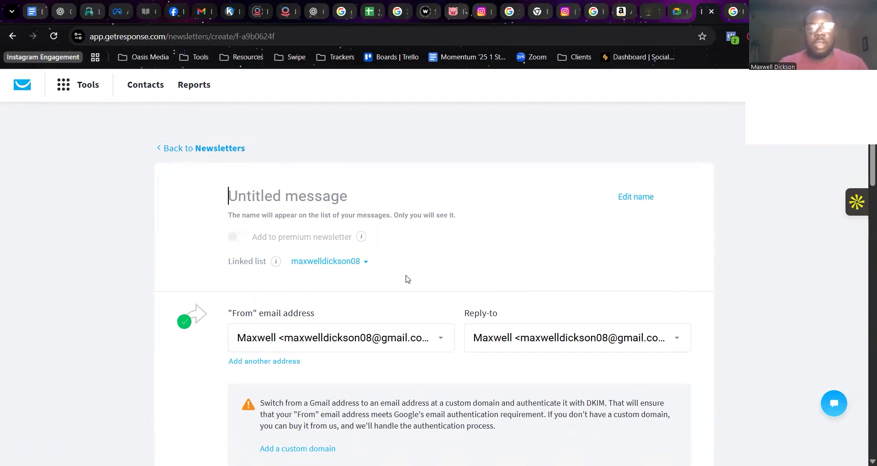
Name the newsletter message "Turorial Email with Marketwithmax".
{"action": "type", "text": "Tu"}
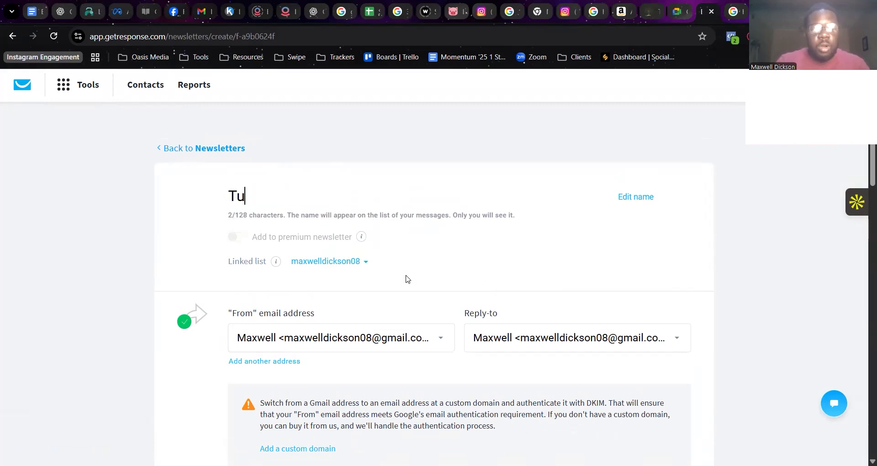
{"action": "type", "text": "rorial "}
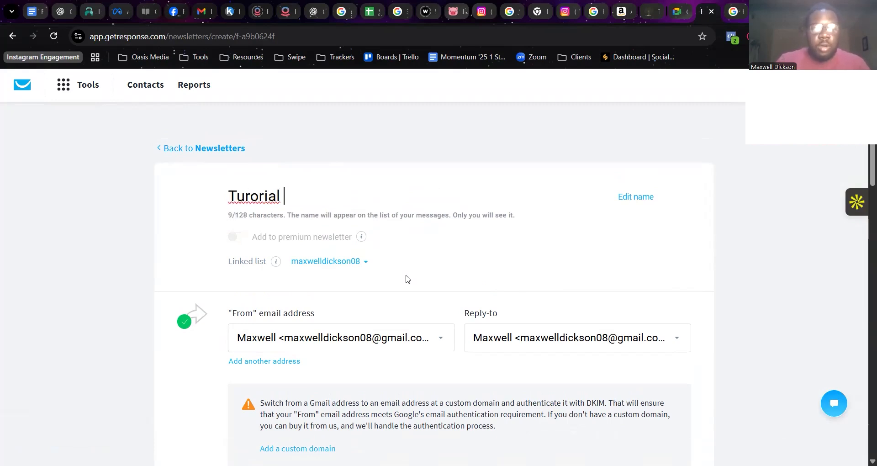
{"action": "type", "text": "Email with Mar"}
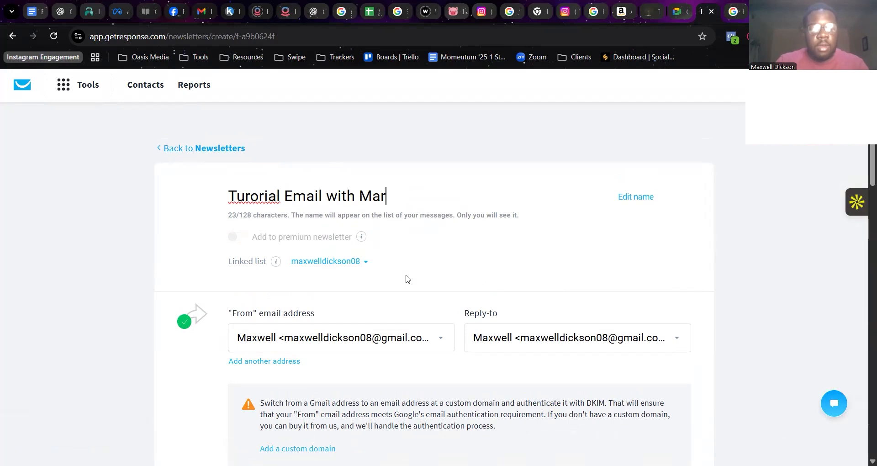
{"action": "type", "text": "ketwithmax"}
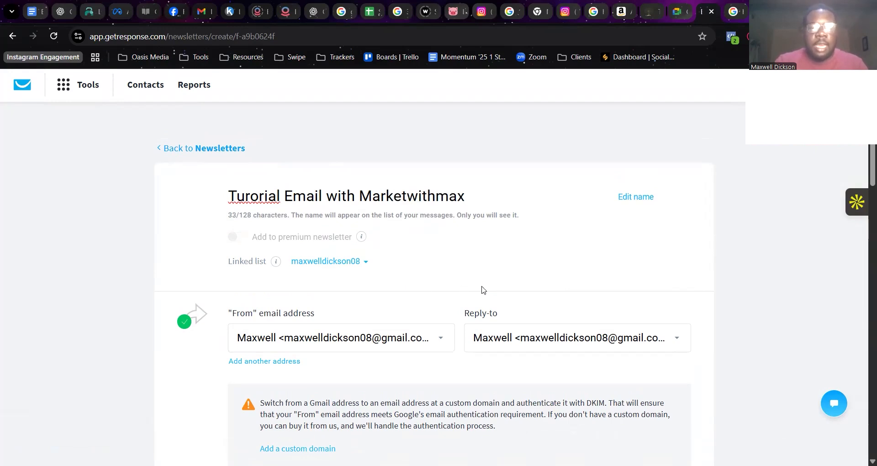
Set the newsletter's subject line to "How to Setup Your GetResponse Email".
{"action": "scroll", "coordinate": [483, 290], "scroll_direction": "down", "scroll_amount": 6}
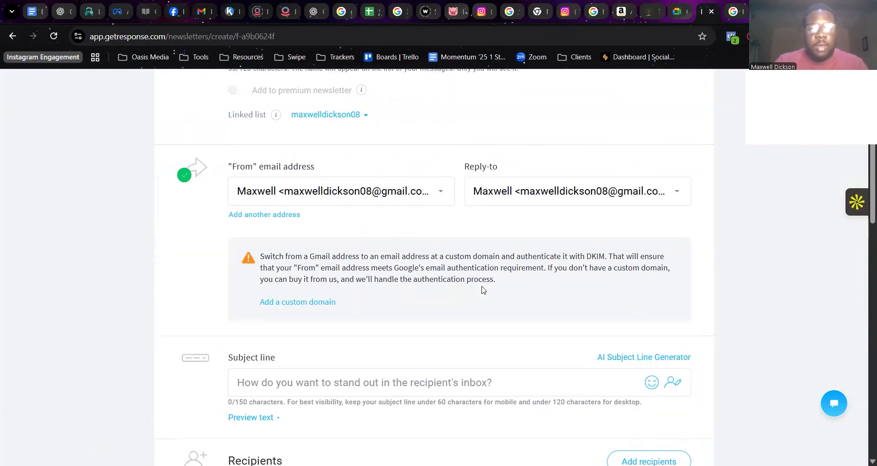
{"action": "left_click", "coordinate": [482, 273]}
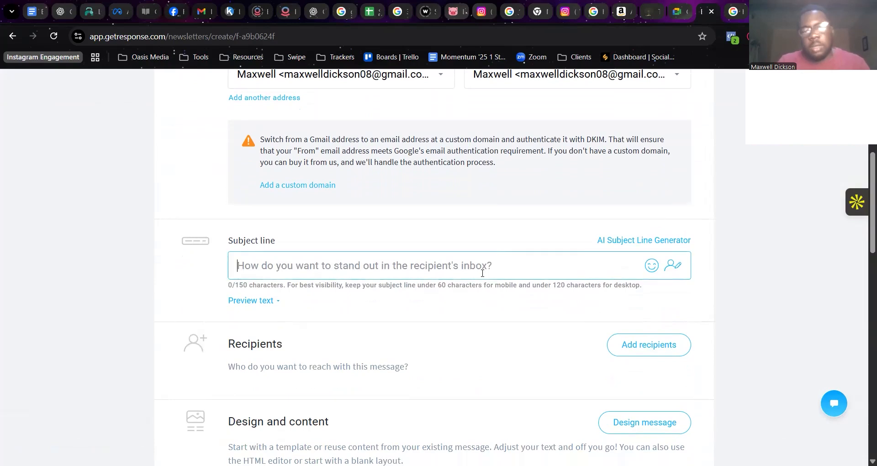
{"action": "type", "text": "How t"}
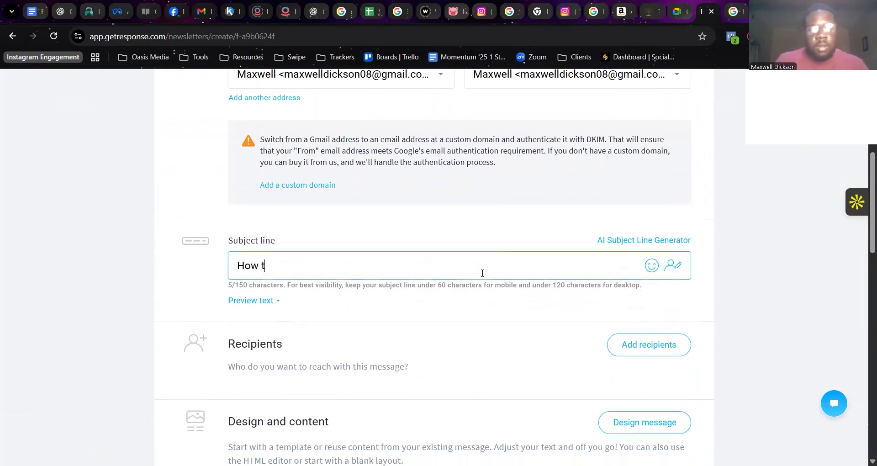
{"action": "type", "text": "o Setup Your Get"}
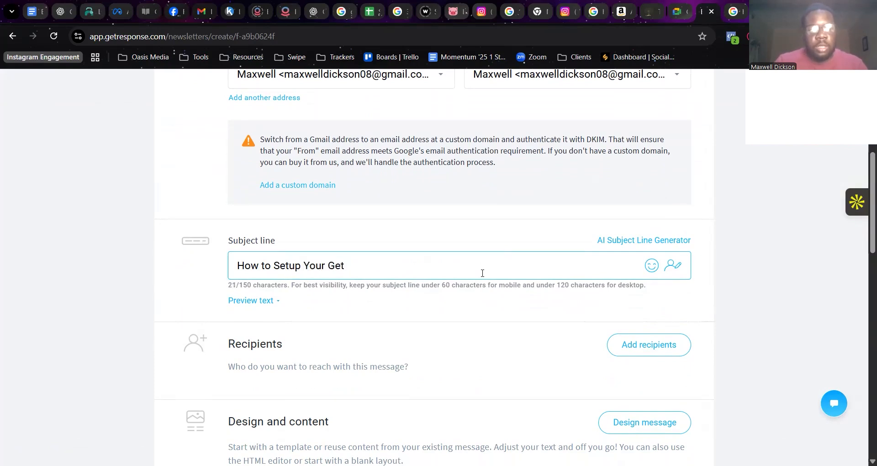
{"action": "type", "text": "Response Email"}
{"action": "right_click", "coordinate": [217, 287]}
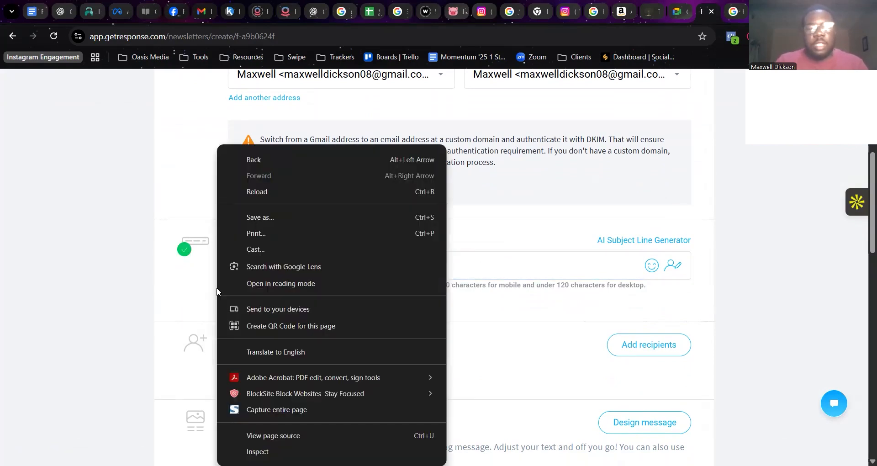
{"action": "left_click", "coordinate": [161, 305]}
Add all contact lists as recipients of the newsletter.
{"action": "scroll", "coordinate": [161, 306], "scroll_direction": "down", "scroll_amount": 2}
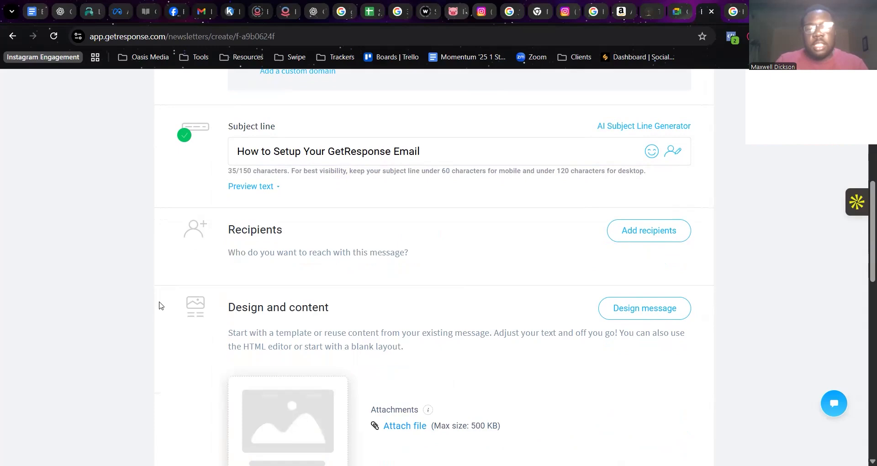
{"action": "left_click", "coordinate": [667, 236]}
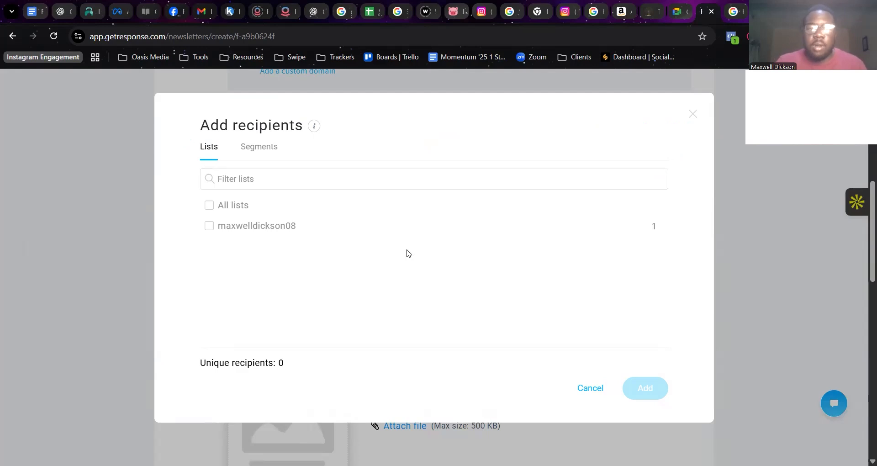
{"action": "left_click", "coordinate": [209, 226]}
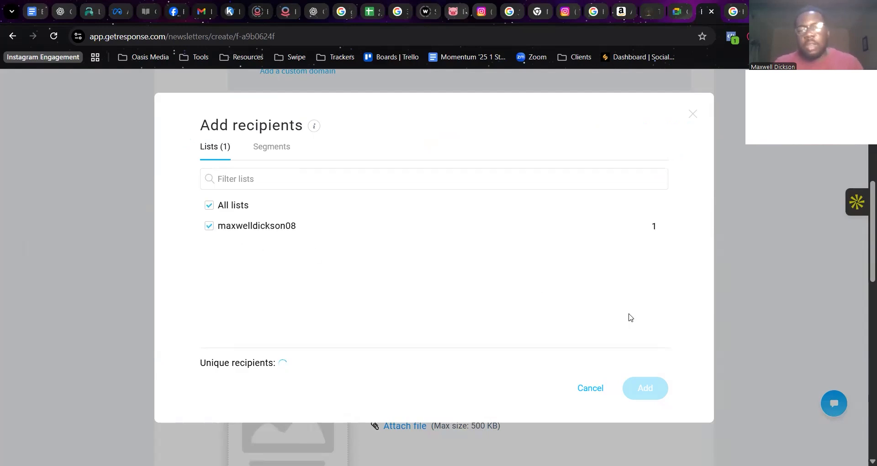
{"action": "left_click", "coordinate": [210, 205]}
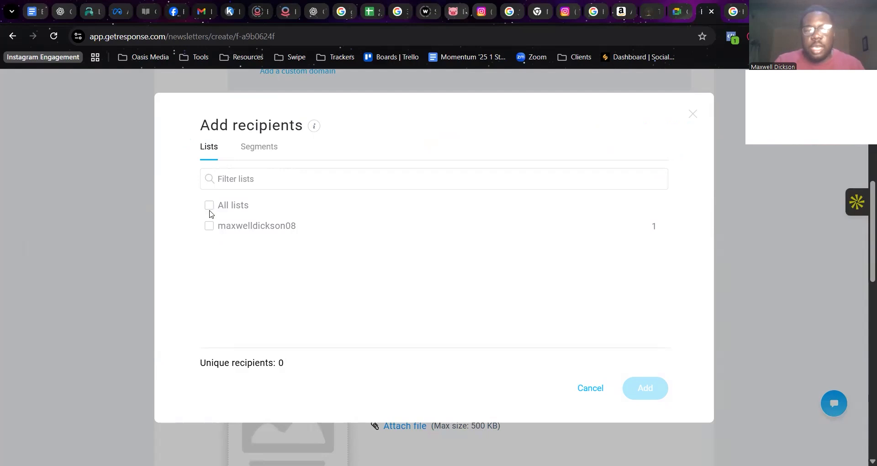
{"action": "left_click", "coordinate": [209, 210]}
{"action": "left_click", "coordinate": [641, 388]}
Open the message designer for the newsletter's design and content.
{"action": "scroll", "coordinate": [546, 359], "scroll_direction": "down", "scroll_amount": 4}
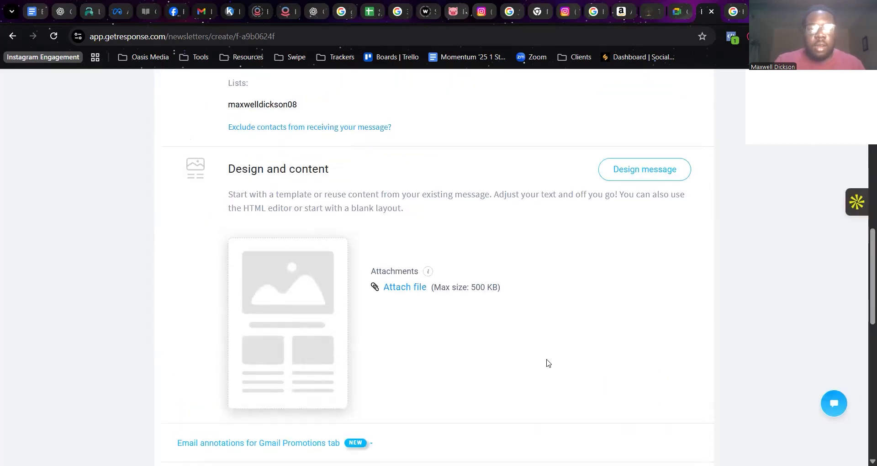
{"action": "scroll", "coordinate": [548, 363], "scroll_direction": "up", "scroll_amount": 4}
{"action": "scroll", "coordinate": [548, 363], "scroll_direction": "down", "scroll_amount": 4}
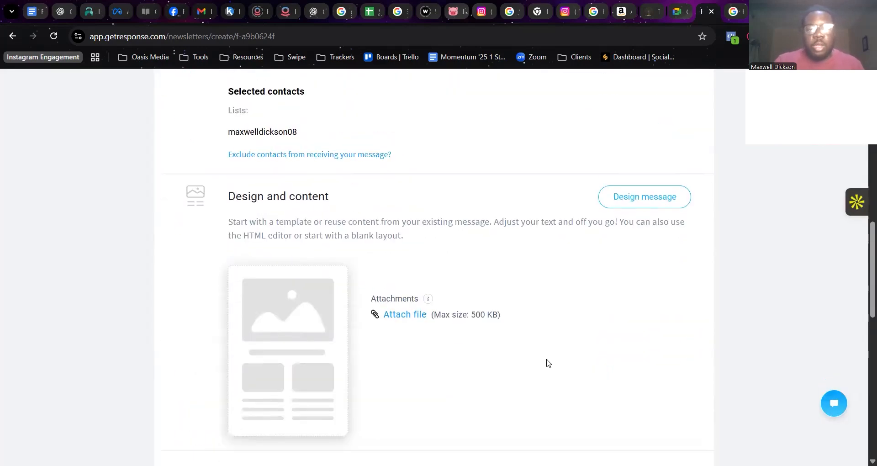
{"action": "left_click", "coordinate": [666, 199]}
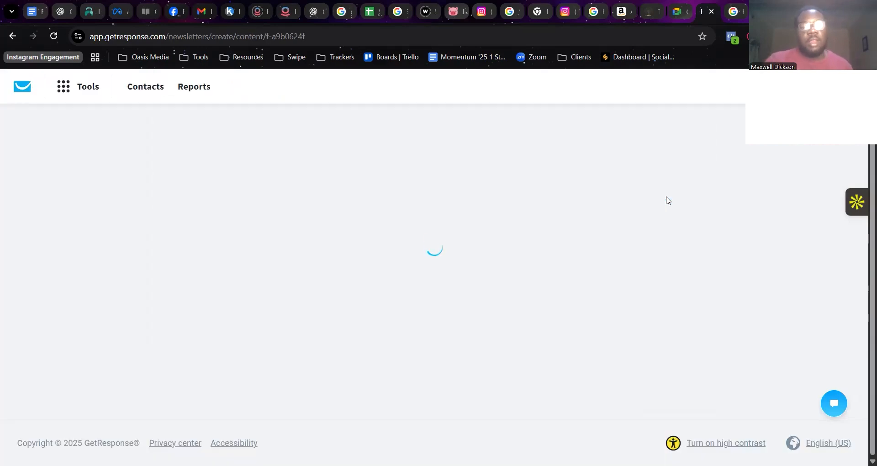
Look through the predesigned newsletter templates, such as the Christmas and Black Friday designs.
{"action": "scroll", "coordinate": [668, 200], "scroll_direction": "down", "scroll_amount": 6}
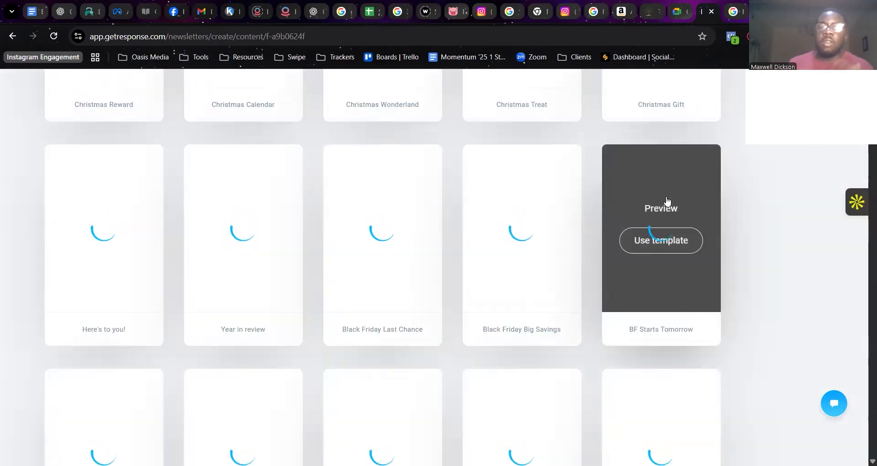
{"action": "scroll", "coordinate": [667, 199], "scroll_direction": "up", "scroll_amount": 4}
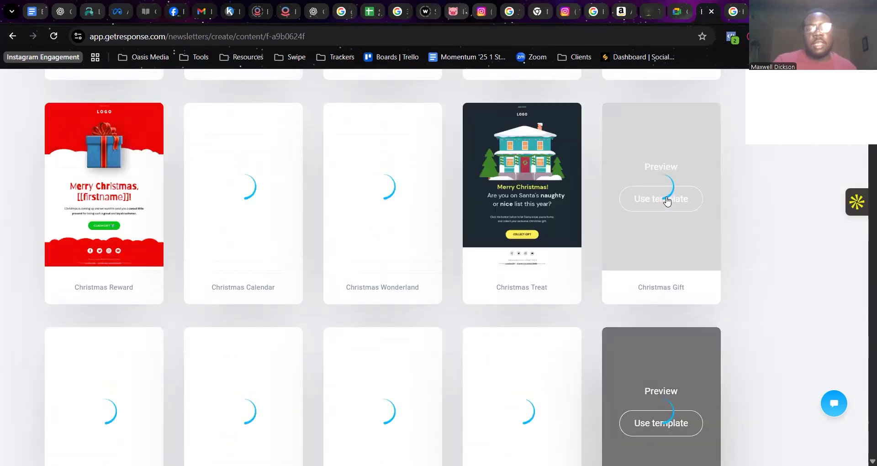
{"action": "scroll", "coordinate": [667, 200], "scroll_direction": "up", "scroll_amount": 5}
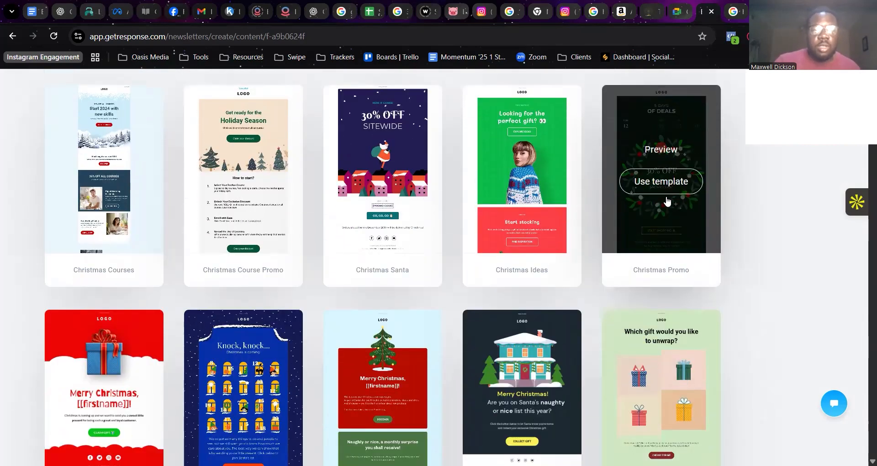
{"action": "scroll", "coordinate": [667, 200], "scroll_direction": "down", "scroll_amount": 4}
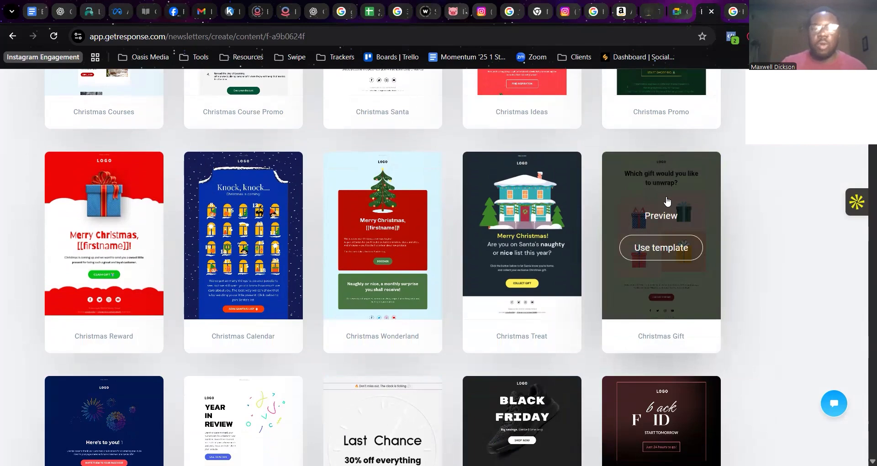
{"action": "scroll", "coordinate": [667, 200], "scroll_direction": "down", "scroll_amount": 3}
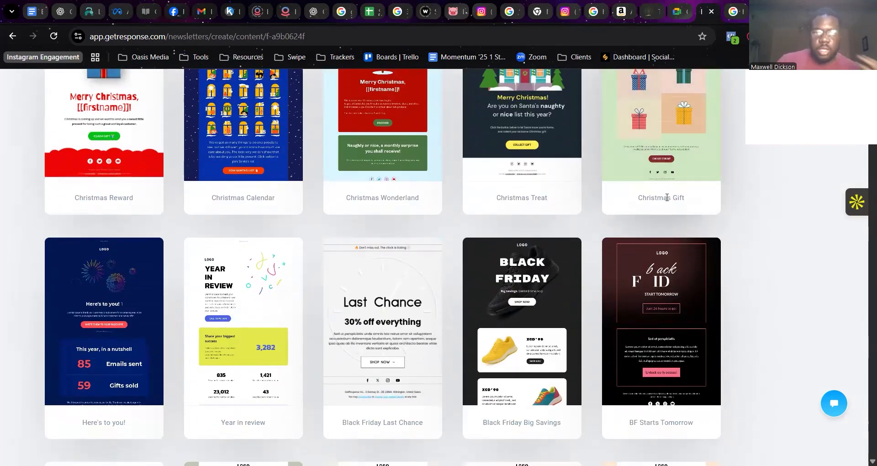
{"action": "scroll", "coordinate": [666, 197], "scroll_direction": "up", "scroll_amount": 4}
{"action": "scroll", "coordinate": [666, 198], "scroll_direction": "down", "scroll_amount": 7}
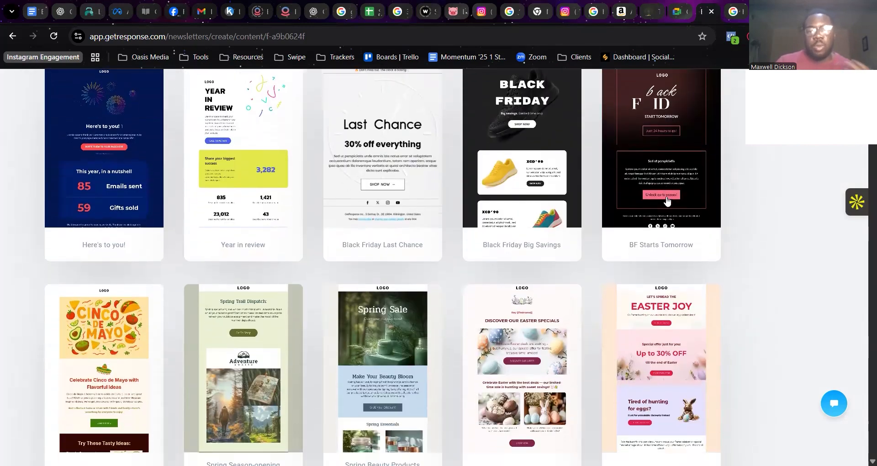
{"action": "mouse_move", "coordinate": [667, 200]}
{"action": "scroll", "coordinate": [667, 200], "scroll_direction": "up", "scroll_amount": 15}
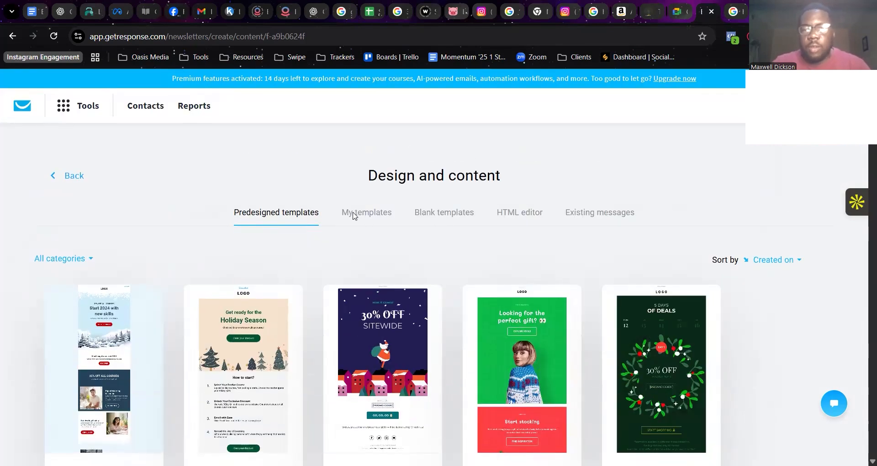
Start the newsletter design from the empty Blank template among the blank templates.
{"action": "left_click", "coordinate": [454, 215]}
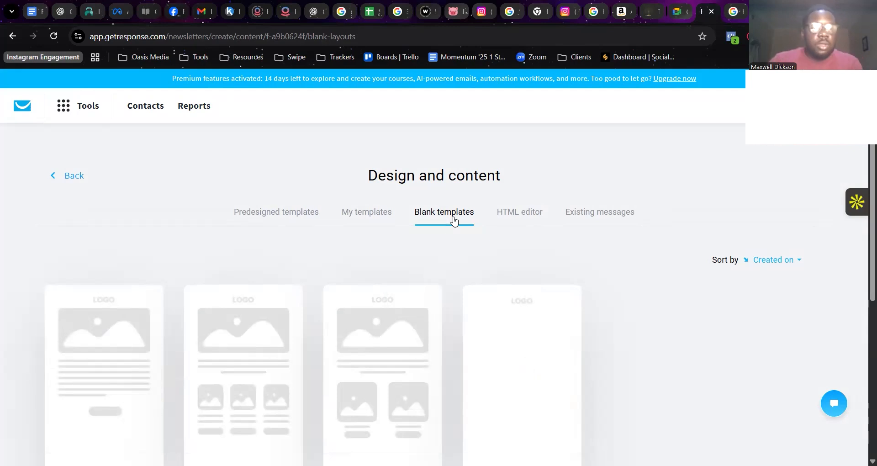
{"action": "scroll", "coordinate": [454, 219], "scroll_direction": "down", "scroll_amount": 2}
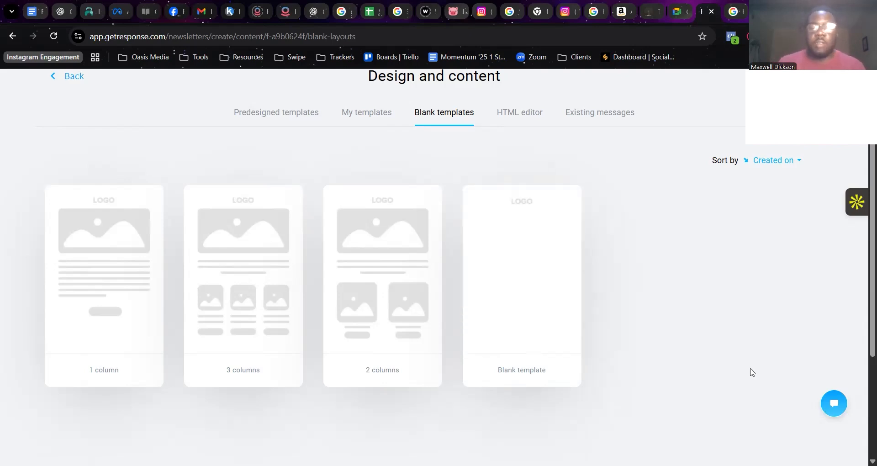
{"action": "left_click", "coordinate": [513, 283]}
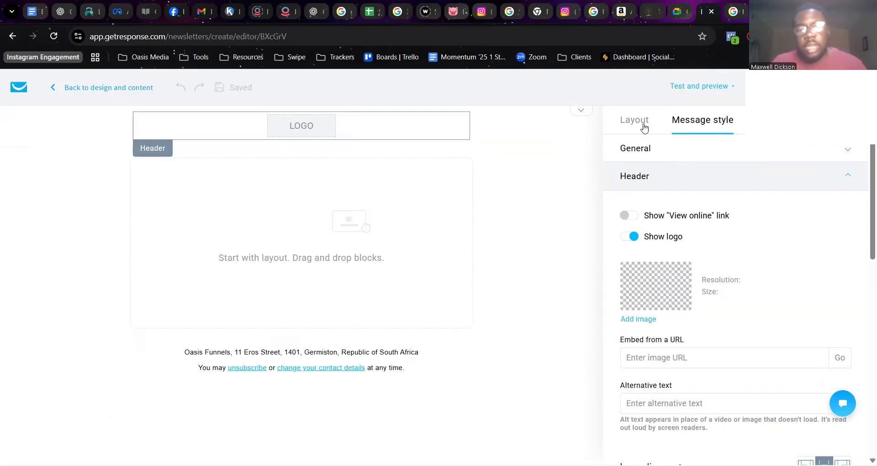
Add an image block to the empty message body and open the file library for its image source.
{"action": "left_click", "coordinate": [644, 127]}
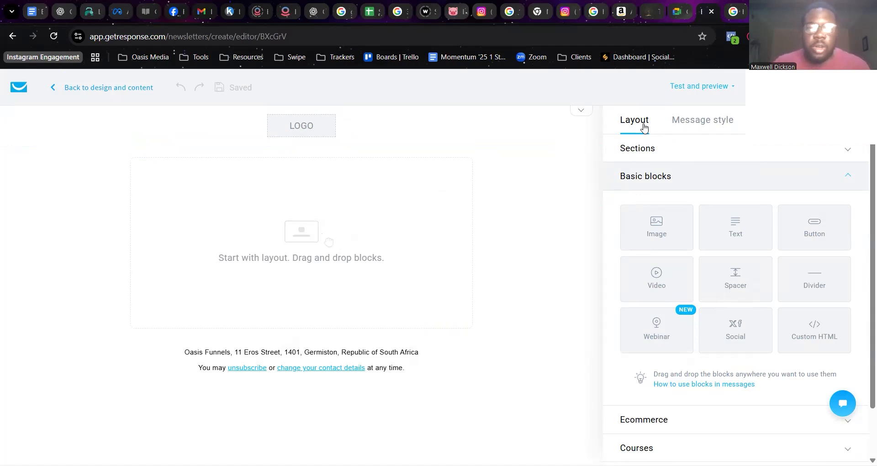
{"action": "left_click_drag", "start_coordinate": [657, 234], "coordinate": [361, 216]}
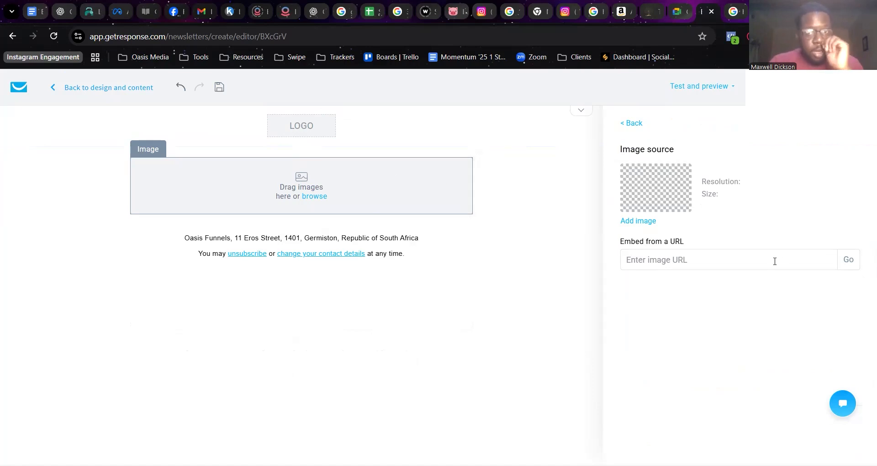
{"action": "left_click", "coordinate": [638, 221]}
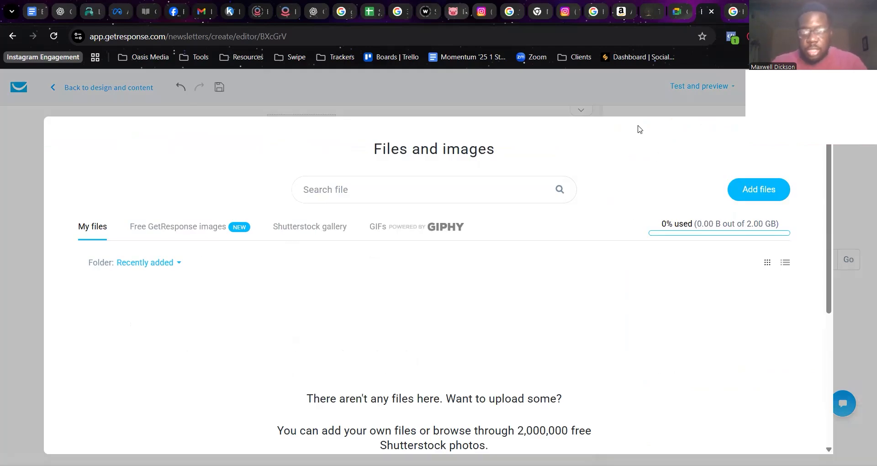
Upload the image "Facebook Group Funnel Breakdown.jpg" from the computer into the Main folder.
{"action": "scroll", "coordinate": [603, 303], "scroll_direction": "down", "scroll_amount": 2}
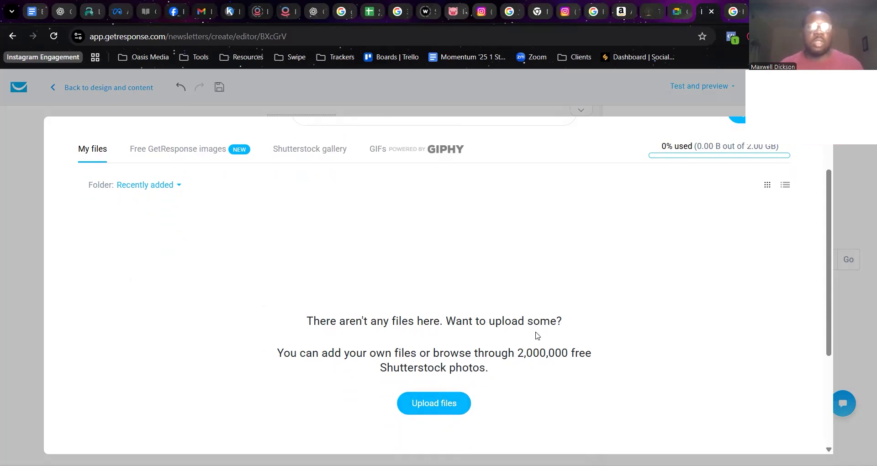
{"action": "left_click", "coordinate": [457, 406]}
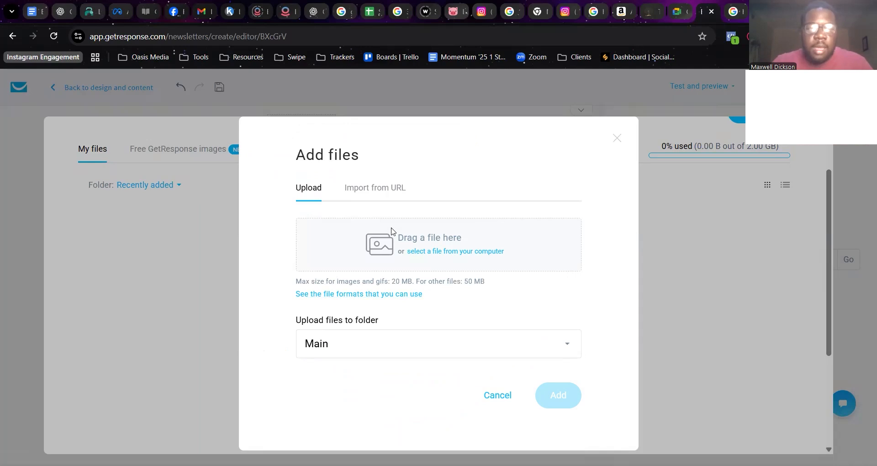
{"action": "left_click", "coordinate": [479, 251]}
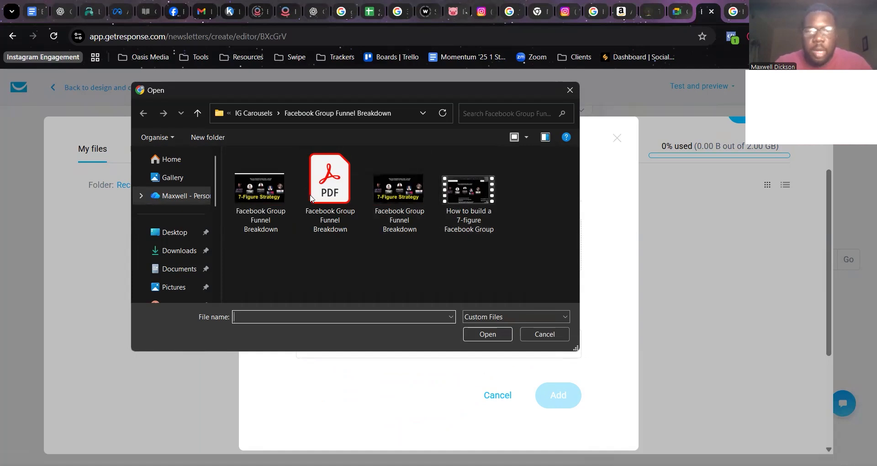
{"action": "left_click", "coordinate": [264, 200]}
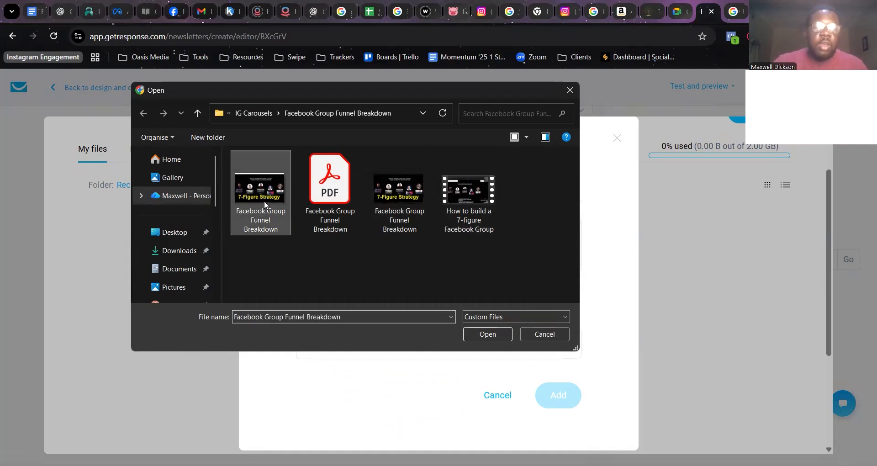
{"action": "left_click", "coordinate": [477, 333]}
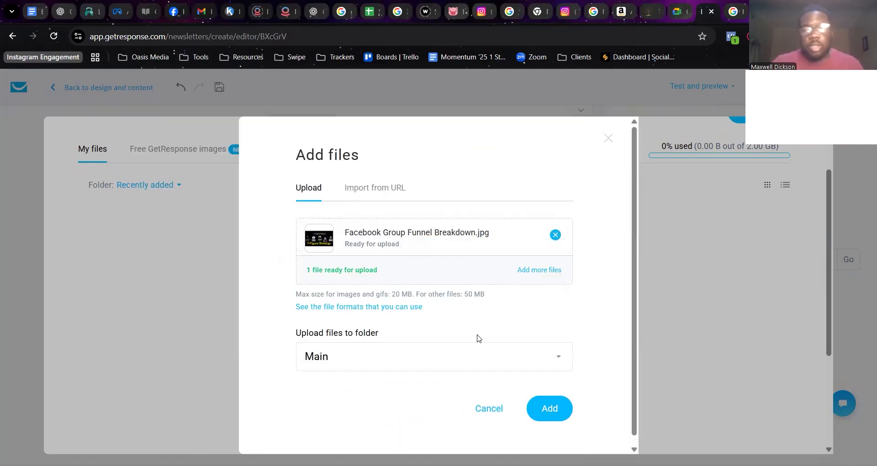
{"action": "left_click", "coordinate": [554, 402]}
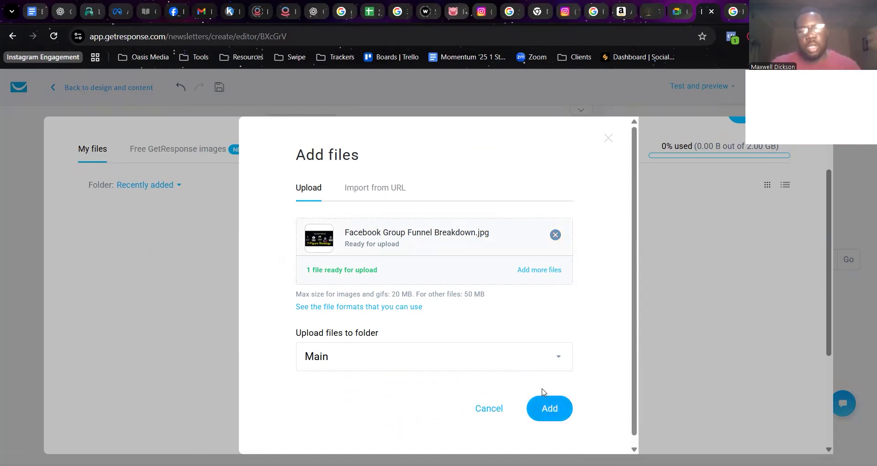
{"action": "left_click", "coordinate": [535, 366]}
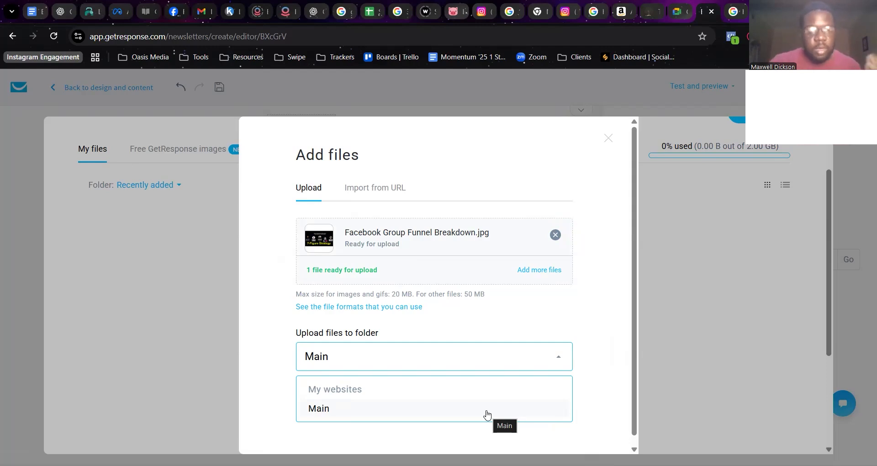
{"action": "left_click", "coordinate": [486, 414]}
{"action": "left_click", "coordinate": [550, 410]}
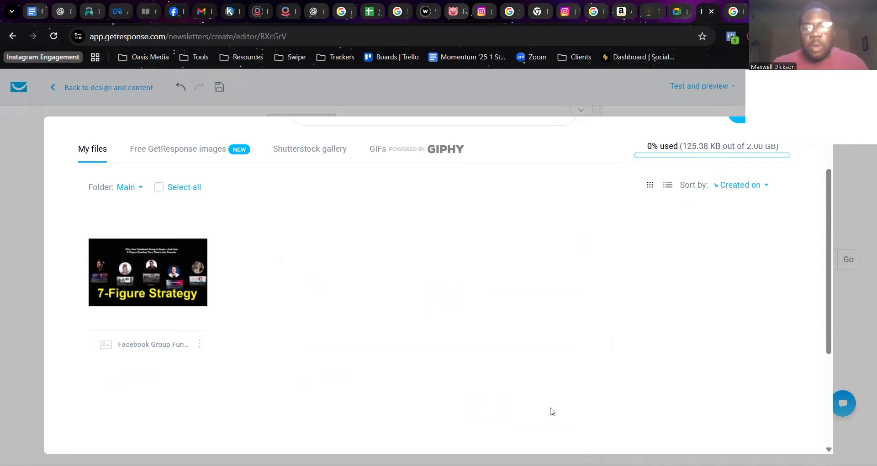
Use the uploaded Facebook Group Funnel Breakdown image in the message's image block.
{"action": "scroll", "coordinate": [550, 411], "scroll_direction": "down", "scroll_amount": 4}
{"action": "scroll", "coordinate": [550, 411], "scroll_direction": "up", "scroll_amount": 4}
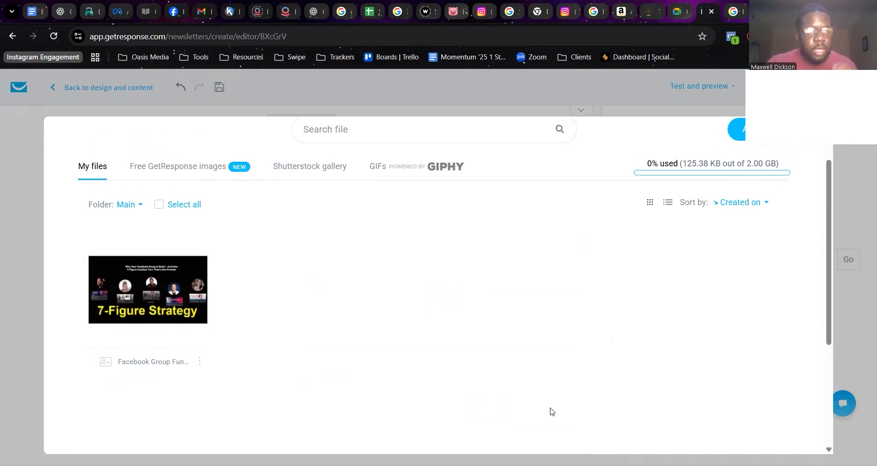
{"action": "mouse_move", "coordinate": [157, 336]}
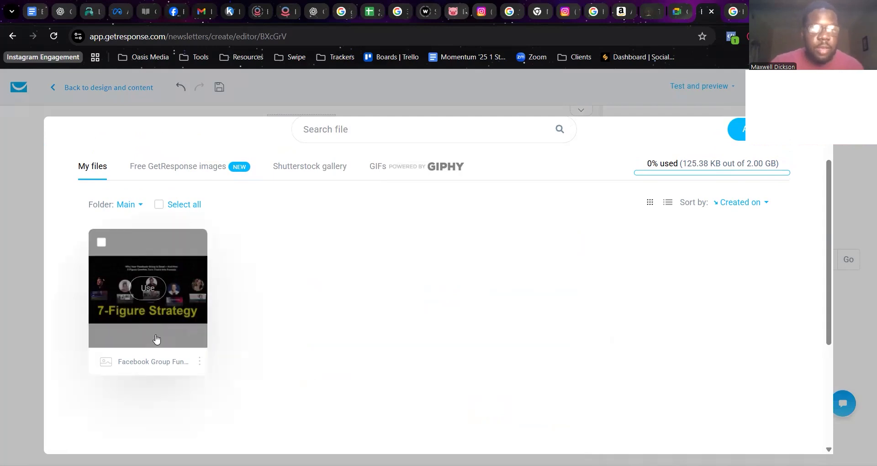
{"action": "left_click", "coordinate": [148, 288]}
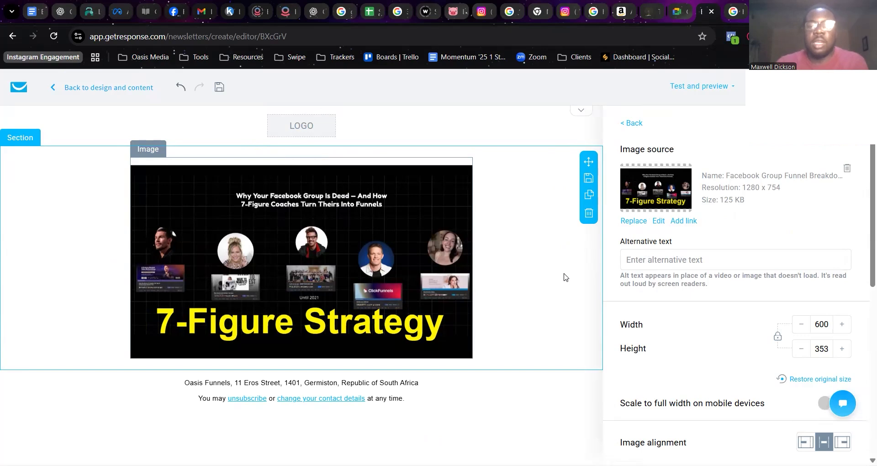
Reduce the image's width to 525 with its height scaled proportionally to 309.
{"action": "scroll", "coordinate": [779, 247], "scroll_direction": "down", "scroll_amount": 2}
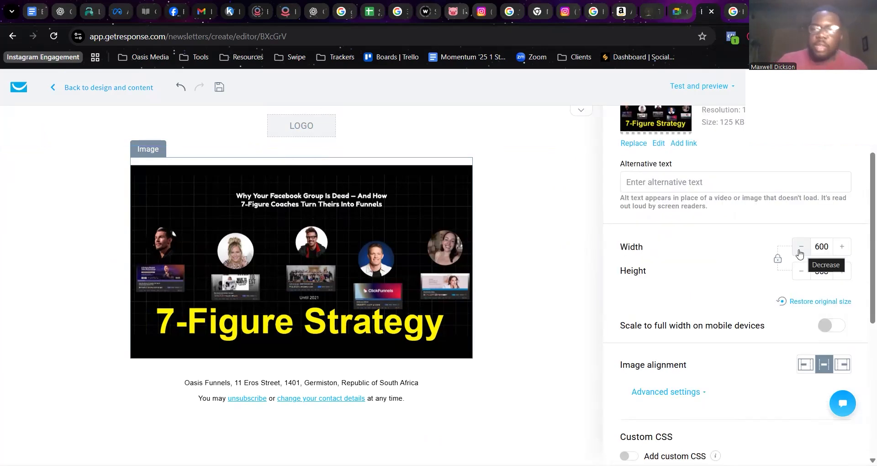
{"action": "left_click", "coordinate": [799, 251]}
{"action": "left_click", "coordinate": [799, 250]}
{"action": "left_click", "coordinate": [799, 251]}
{"action": "left_click", "coordinate": [799, 250]}
Turn on scaling the image to full width on mobile devices.
{"action": "scroll", "coordinate": [686, 283], "scroll_direction": "down", "scroll_amount": 2}
{"action": "scroll", "coordinate": [768, 259], "scroll_direction": "down", "scroll_amount": 1}
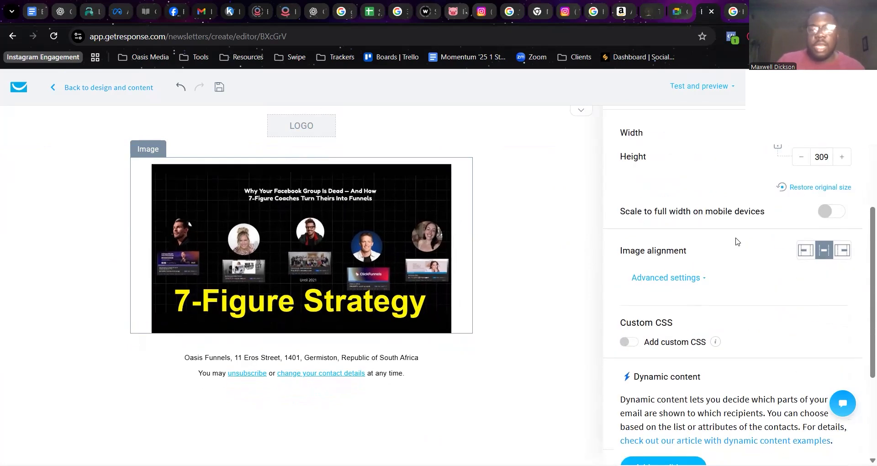
{"action": "left_click", "coordinate": [826, 211]}
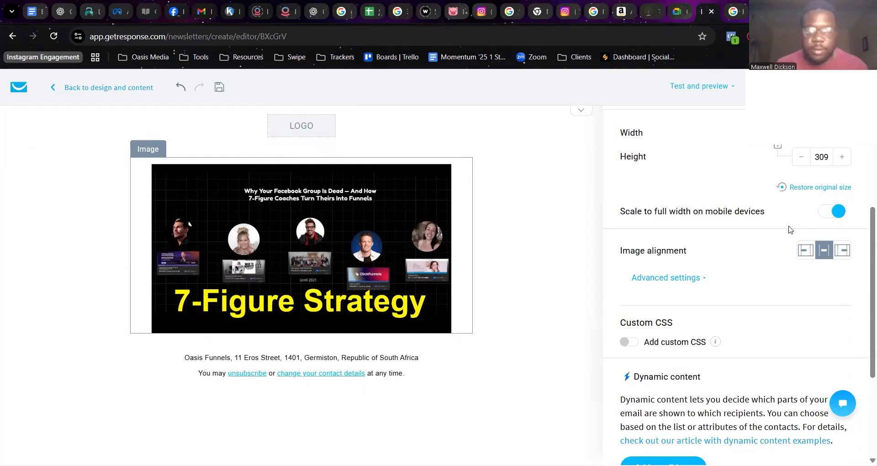
Try the Mobile only and Desktop only visibility options for the image and set it back to All devices.
{"action": "scroll", "coordinate": [789, 229], "scroll_direction": "down", "scroll_amount": 3}
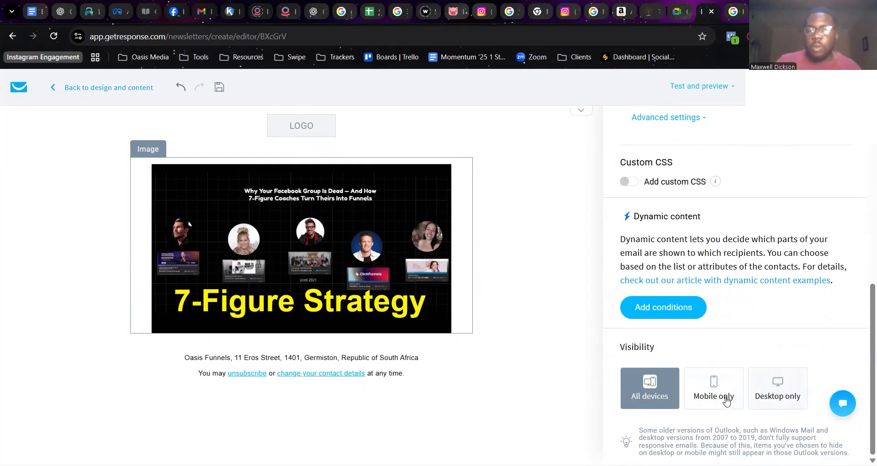
{"action": "left_click", "coordinate": [717, 395]}
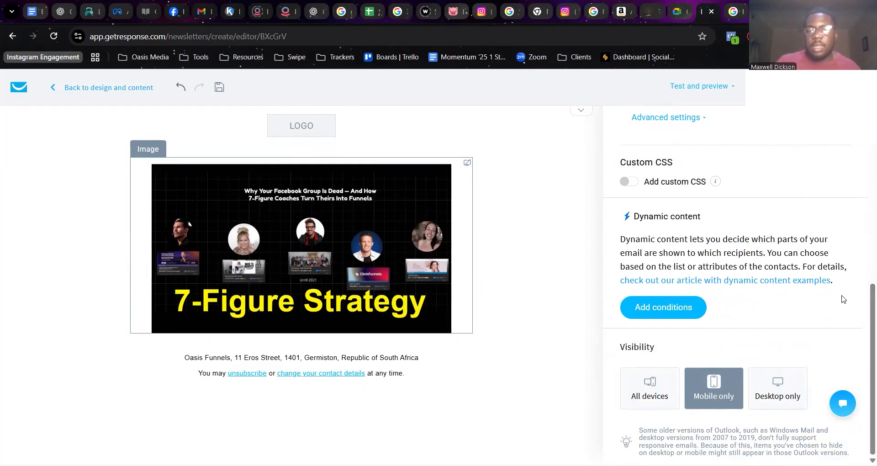
{"action": "left_click_drag", "start_coordinate": [871, 299], "coordinate": [860, 163]}
{"action": "left_click_drag", "start_coordinate": [863, 207], "coordinate": [864, 374]}
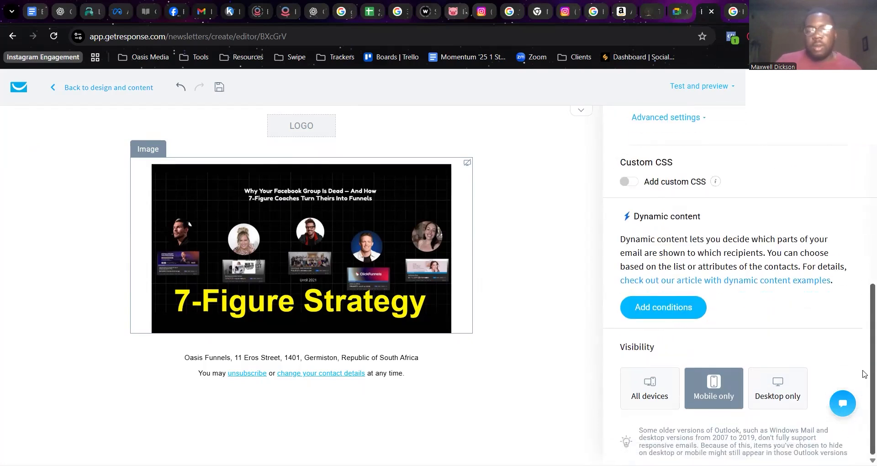
{"action": "left_click", "coordinate": [768, 391]}
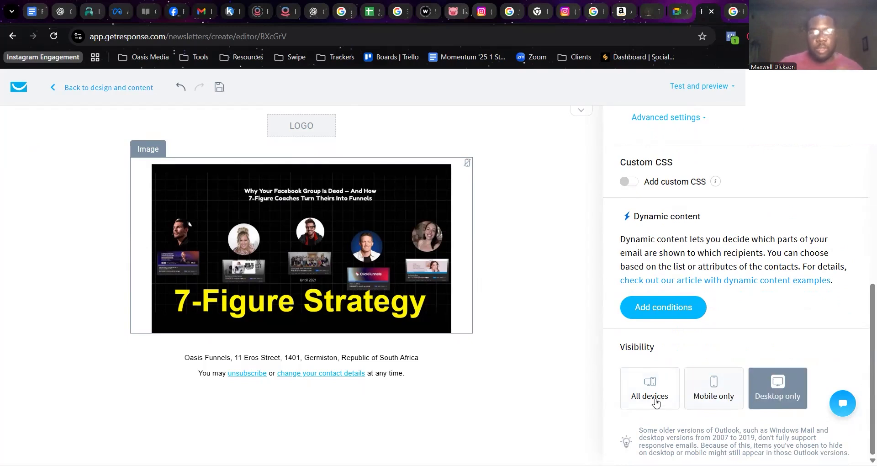
{"action": "left_click", "coordinate": [648, 387]}
Leave the image settings and add a text block directly below the image.
{"action": "scroll", "coordinate": [864, 198], "scroll_direction": "up", "scroll_amount": 10}
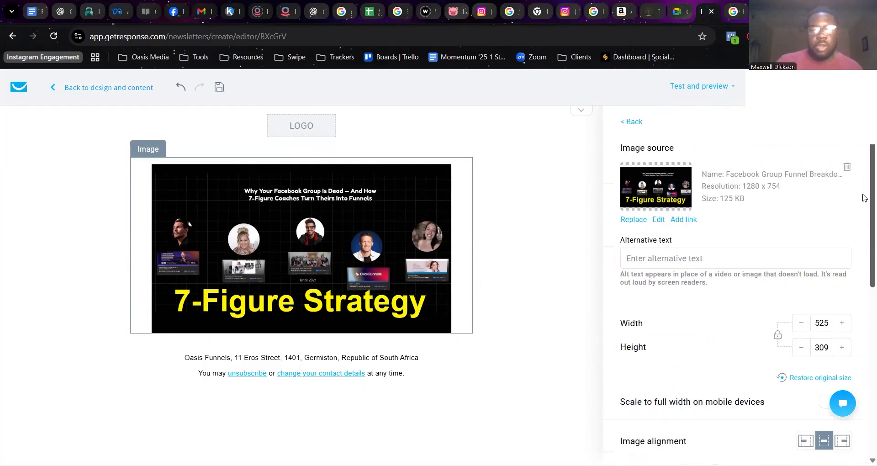
{"action": "left_click", "coordinate": [633, 124]}
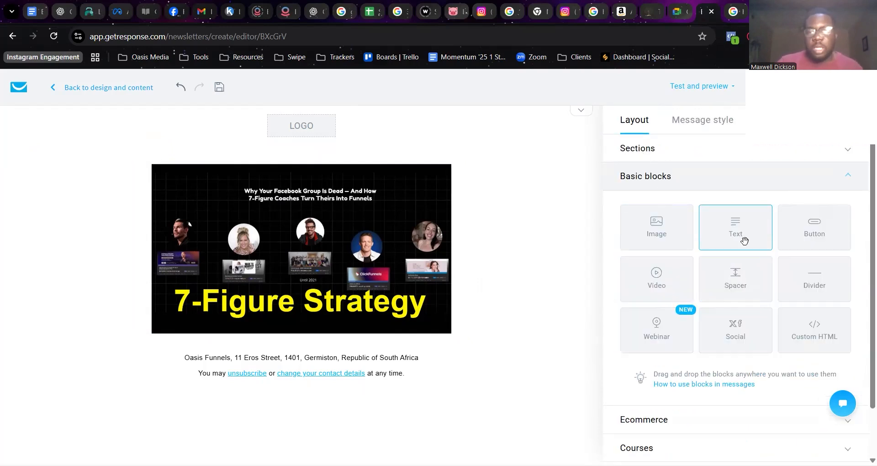
{"action": "left_click_drag", "start_coordinate": [743, 238], "coordinate": [359, 384]}
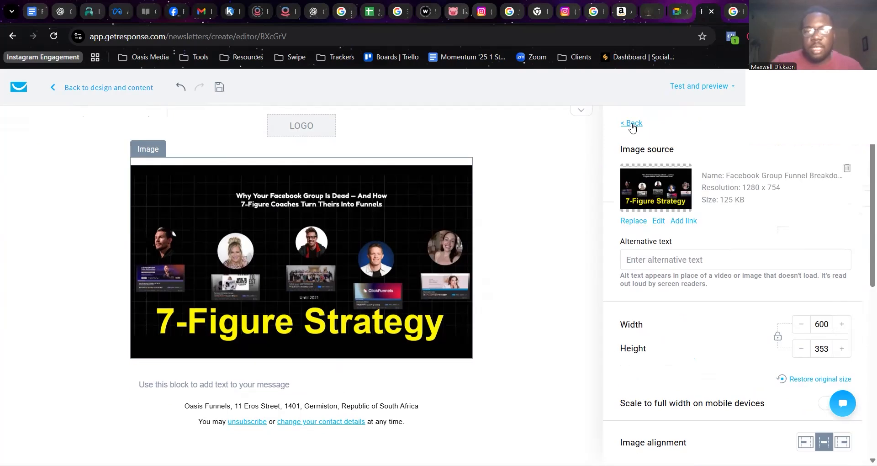
Fill the text block below the image with the copied GetResponse tutorial email text that begins "Hi there,".
{"action": "left_click", "coordinate": [632, 124]}
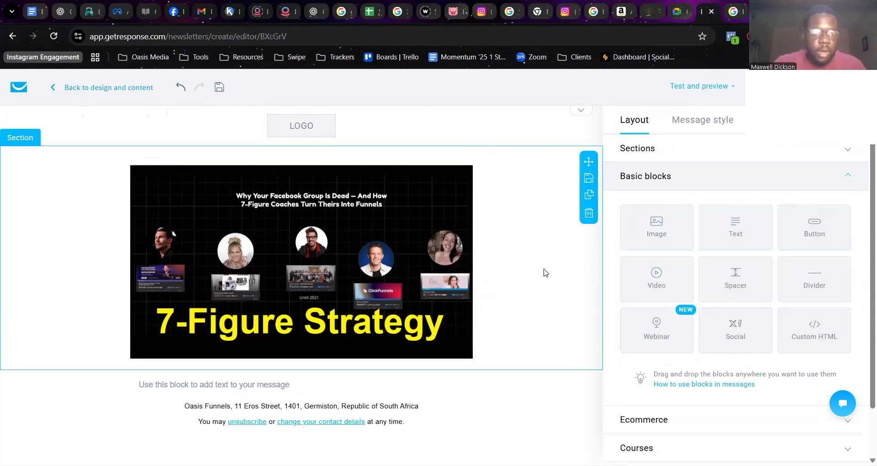
{"action": "left_click", "coordinate": [318, 385]}
{"action": "left_click", "coordinate": [303, 387]}
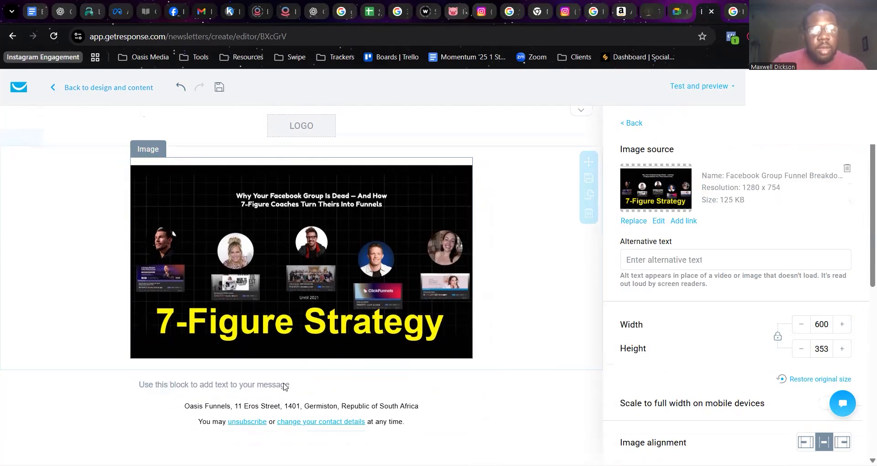
{"action": "left_click", "coordinate": [283, 387]}
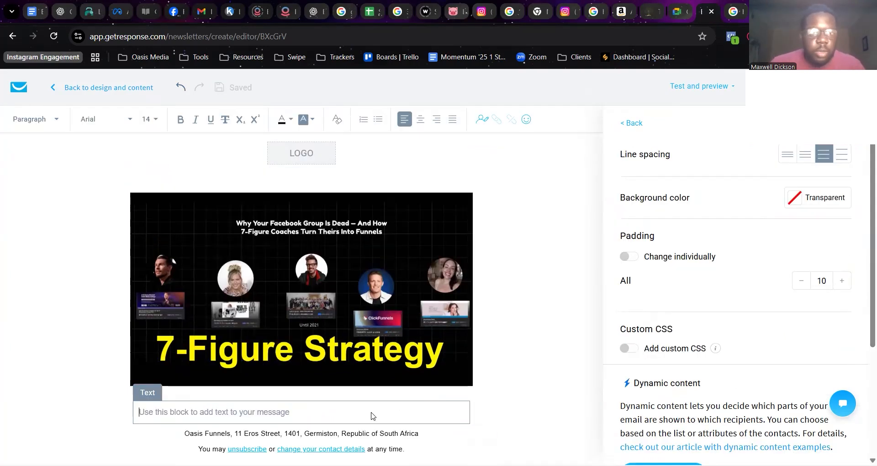
{"action": "type", "text": "Hi there, If you’ve been wanting to set up your email marketing the right way, today’s tutorial will walk you through everything you need to know to get started inside GetResponse. In this lesson, you’ll learn how to: Create your first email list Set up a signup form that actually converts Build an automated welcome sequence Send broadcast emails to your audience Track your results so you know what’s working I also show you the exact layout, buttons, and settings you need — no guessing, no confusion, just a clear walkthrough from start to finish. By the end of it, you’ll know how to run your email marketing like a pro, even if you’ve never touched GetResponse before. If you’re ready, tap below to watch the full tutorial: 👉 Watch the GetResponse Tutorial Let me know if you want a follow-up on automations, landing pages, or list-building tricks — happy to make one. Talk soon, [Your Name]"}
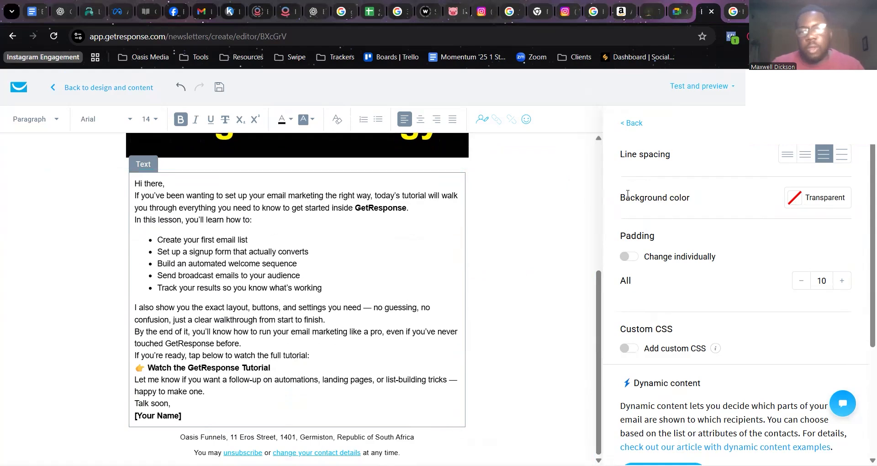
Add a button block below the email text and set its button text to "Watch The Video".
{"action": "left_click", "coordinate": [633, 123]}
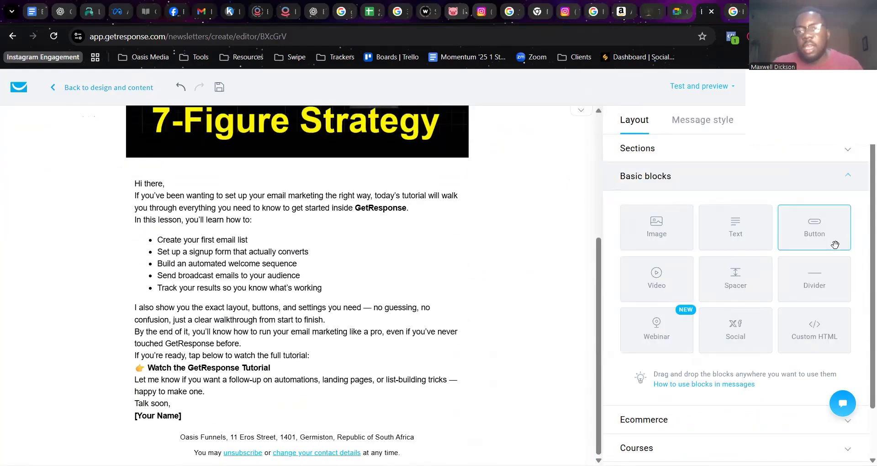
{"action": "mouse_move", "coordinate": [824, 237]}
{"action": "left_mouse_down"}
{"action": "mouse_move", "coordinate": [801, 201]}
{"action": "mouse_move", "coordinate": [434, 428]}
{"action": "mouse_move", "coordinate": [340, 403]}
{"action": "mouse_move", "coordinate": [326, 425]}
{"action": "mouse_move", "coordinate": [360, 441]}
{"action": "left_mouse_up"}
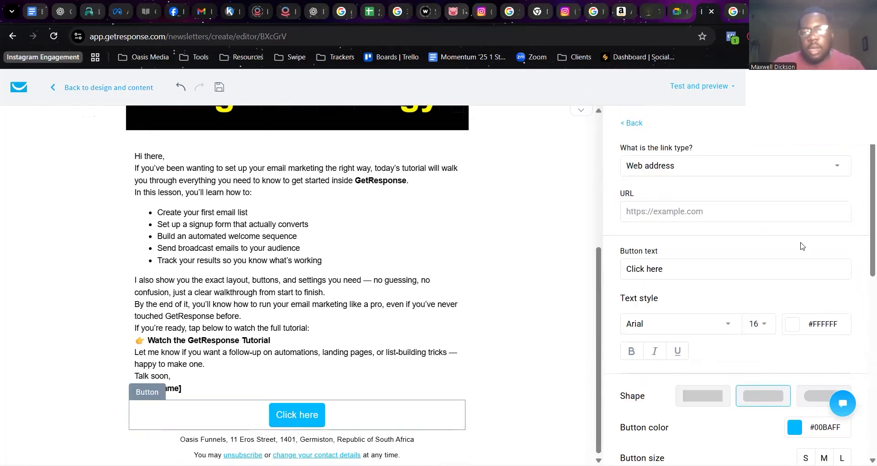
{"action": "left_click", "coordinate": [678, 212]}
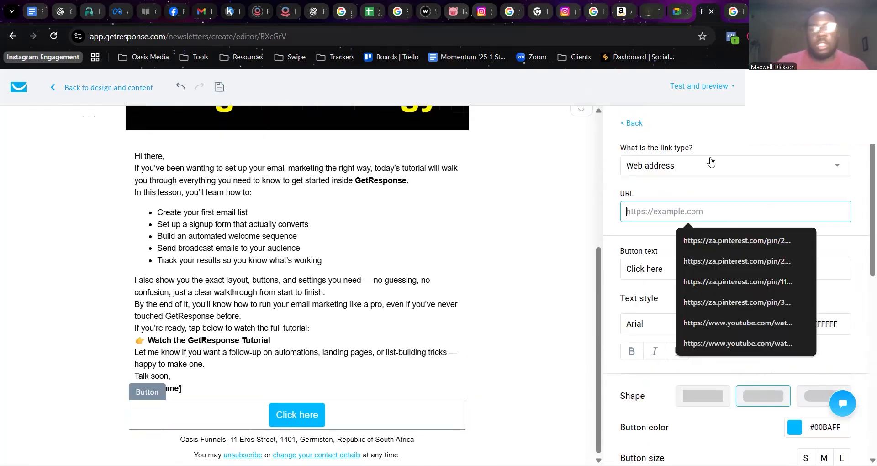
{"action": "left_click", "coordinate": [678, 260]}
{"action": "left_click_drag", "start_coordinate": [678, 260], "coordinate": [599, 271]}
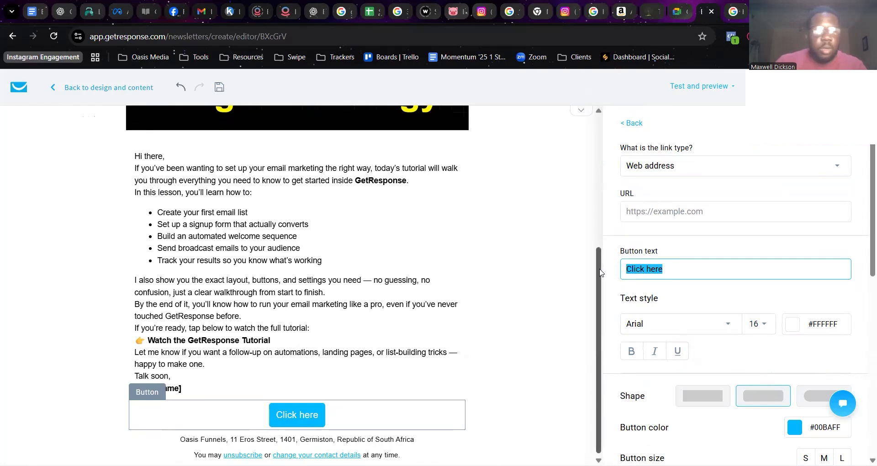
{"action": "type", "text": "Wh"}
{"action": "key", "text": "BackSpace"}
{"action": "type", "text": "atch The Video"}
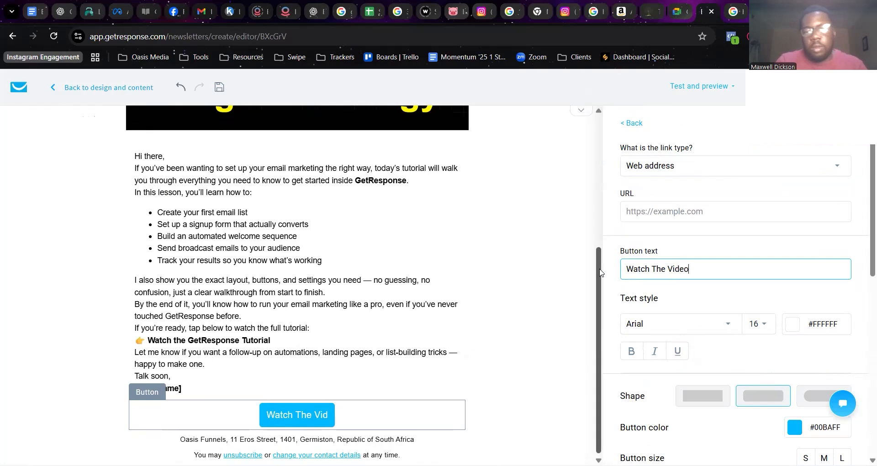
Link the button to the web address youtube.com.
{"action": "left_click", "coordinate": [716, 210]}
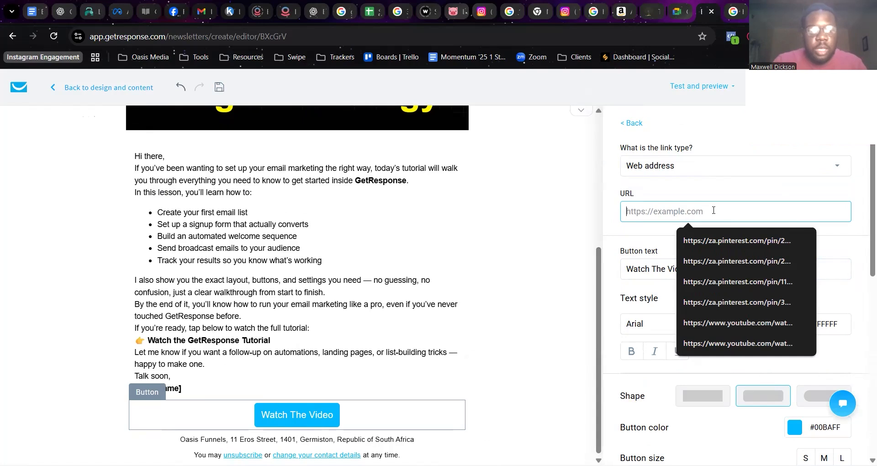
{"action": "type", "text": "you"}
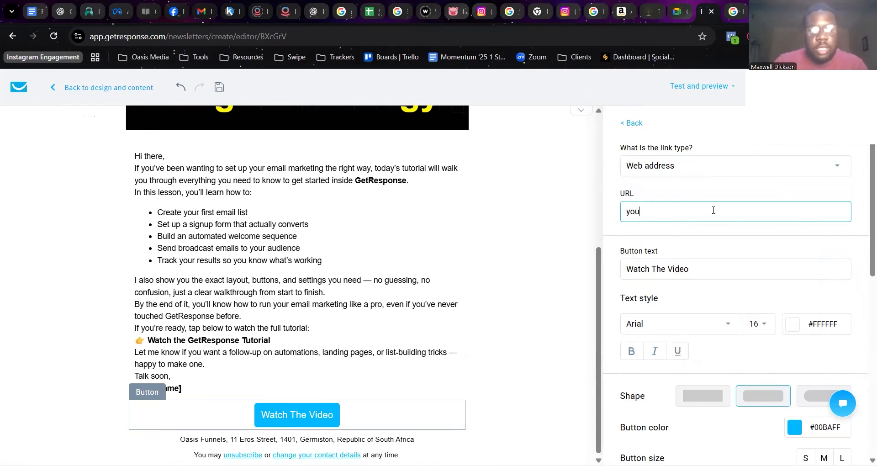
{"action": "type", "text": "tube.com"}
{"action": "left_click", "coordinate": [804, 305]}
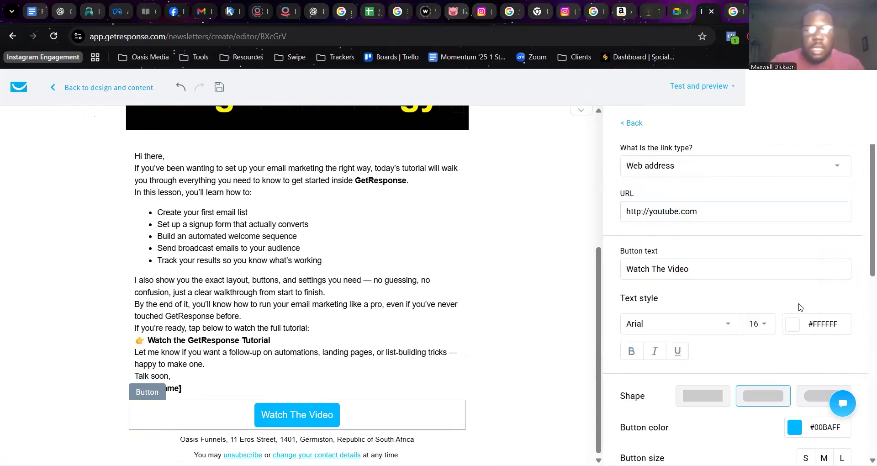
Set the button's text font to Arial Black and its text color to blue #007AFF.
{"action": "scroll", "coordinate": [799, 307], "scroll_direction": "down", "scroll_amount": 3}
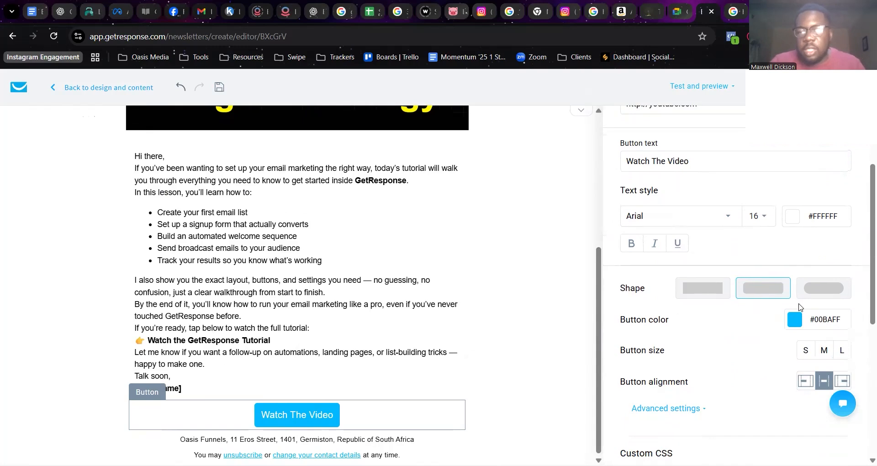
{"action": "left_click", "coordinate": [727, 221]}
{"action": "left_click", "coordinate": [662, 260]}
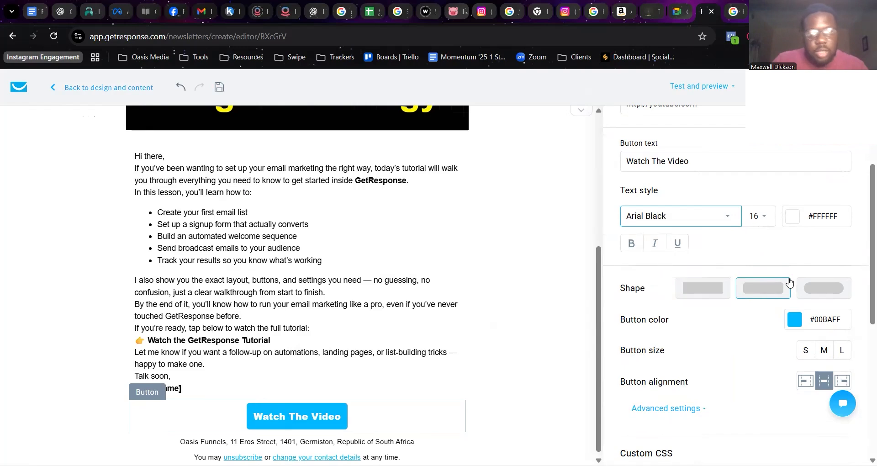
{"action": "left_click", "coordinate": [789, 221]}
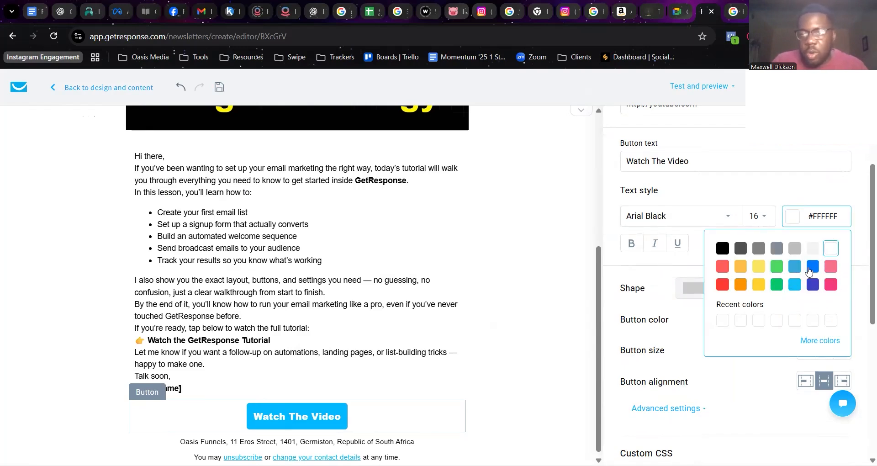
{"action": "left_click", "coordinate": [812, 268]}
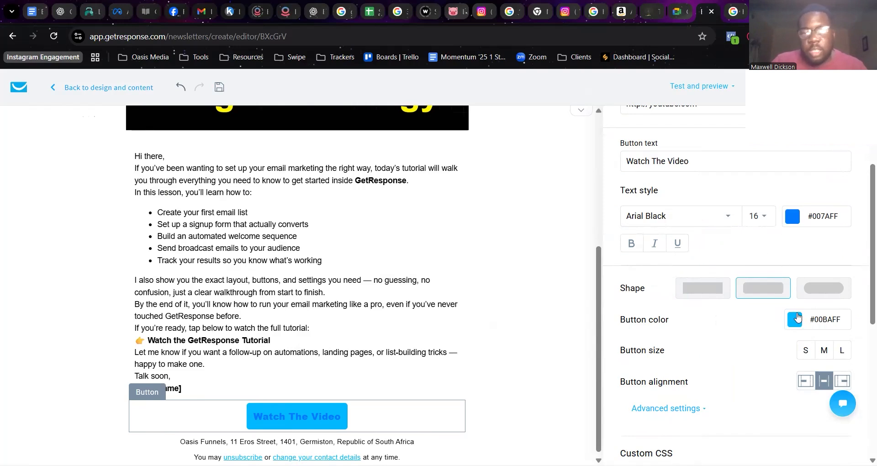
Try the button's shape and size options, settling on the square-cornered rectangle and size S.
{"action": "left_click", "coordinate": [694, 292]}
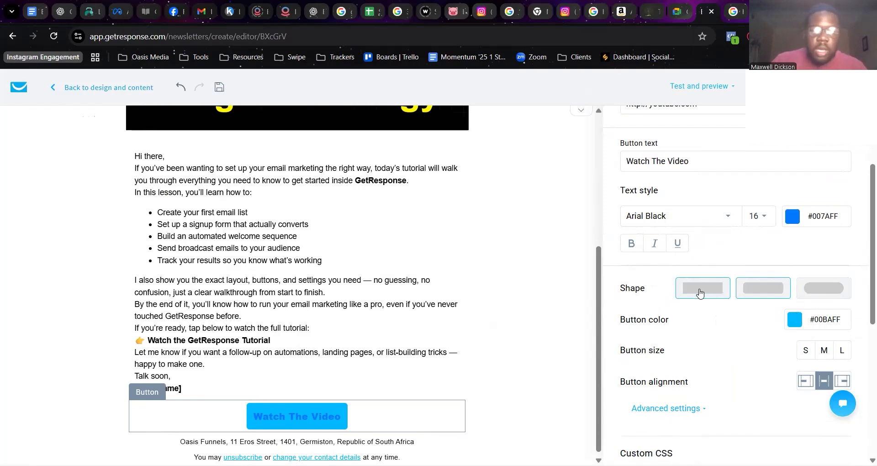
{"action": "left_click", "coordinate": [813, 296]}
{"action": "scroll", "coordinate": [813, 297], "scroll_direction": "down", "scroll_amount": 3}
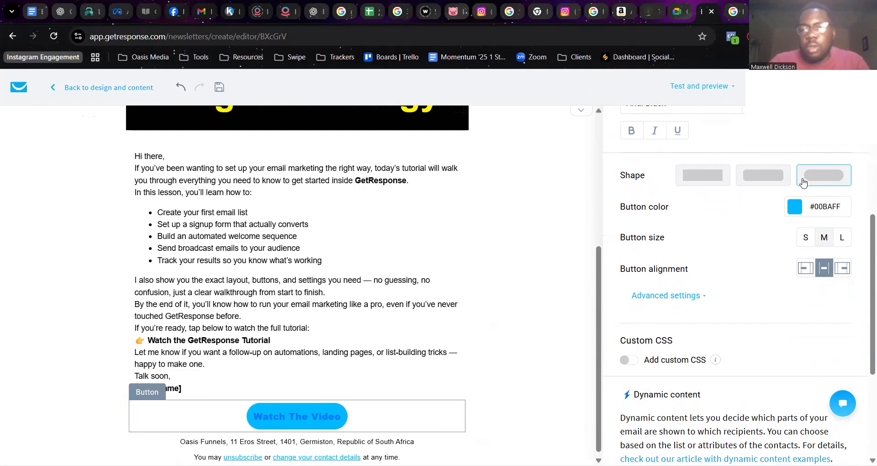
{"action": "left_click", "coordinate": [728, 176]}
{"action": "left_click", "coordinate": [805, 237]}
{"action": "left_click", "coordinate": [824, 237]}
{"action": "left_click", "coordinate": [806, 237]}
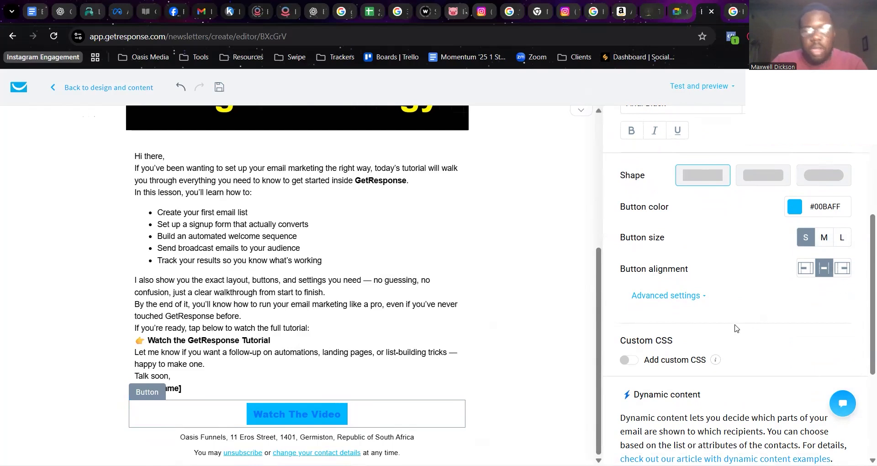
Try right and left alignment for the button and set it back to centered.
{"action": "scroll", "coordinate": [736, 327], "scroll_direction": "down", "scroll_amount": 2}
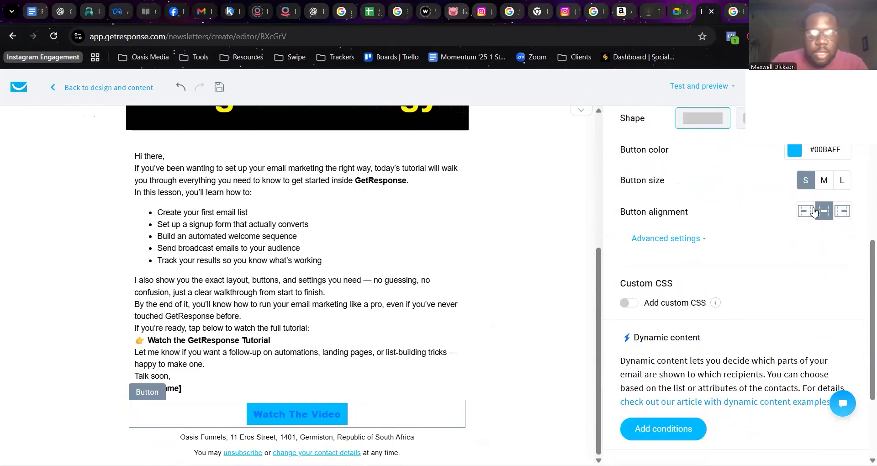
{"action": "left_click", "coordinate": [843, 210]}
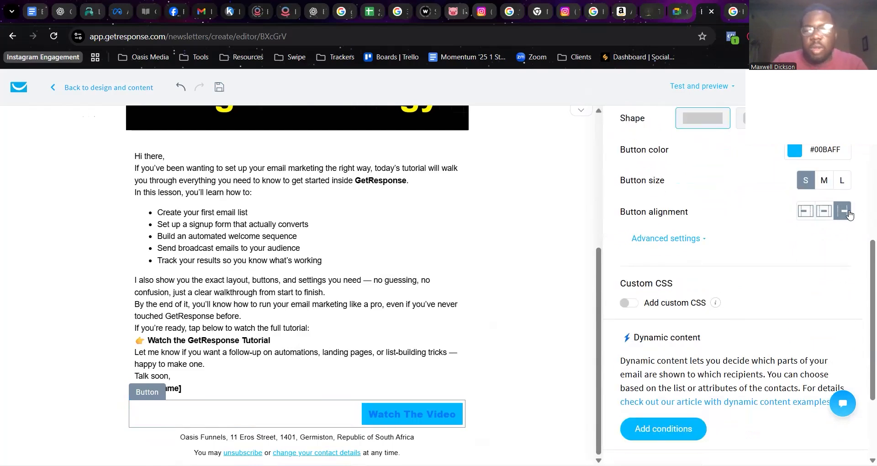
{"action": "left_click", "coordinate": [808, 212]}
{"action": "left_click", "coordinate": [824, 213]}
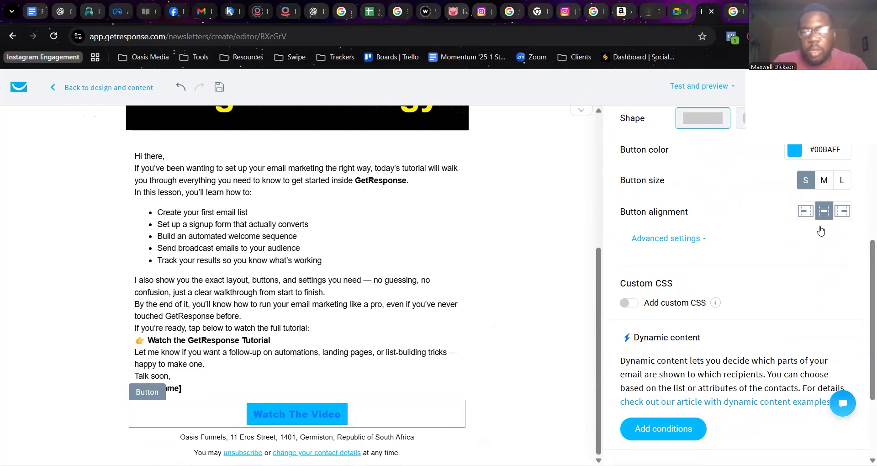
Set the button color to black.
{"action": "scroll", "coordinate": [863, 258], "scroll_direction": "up", "scroll_amount": 1}
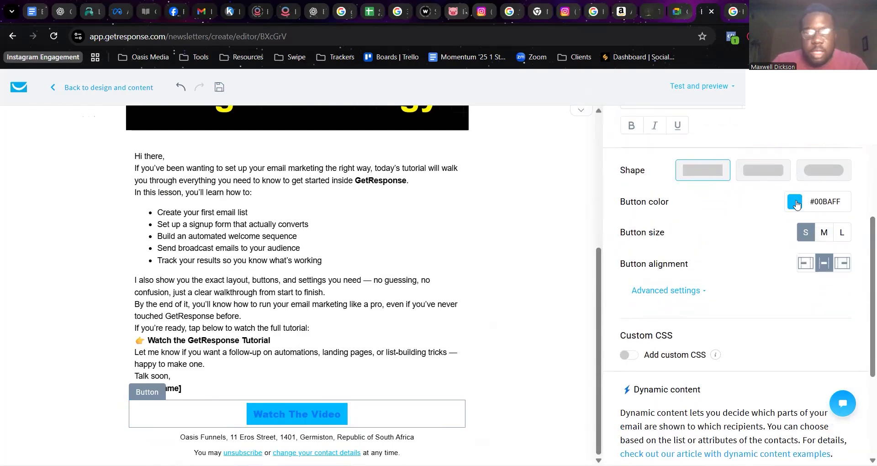
{"action": "left_click", "coordinate": [795, 202]}
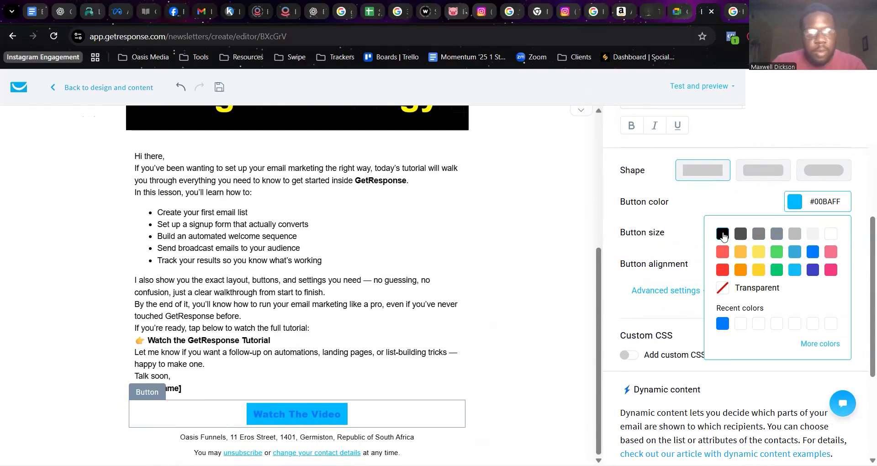
{"action": "left_click", "coordinate": [722, 234]}
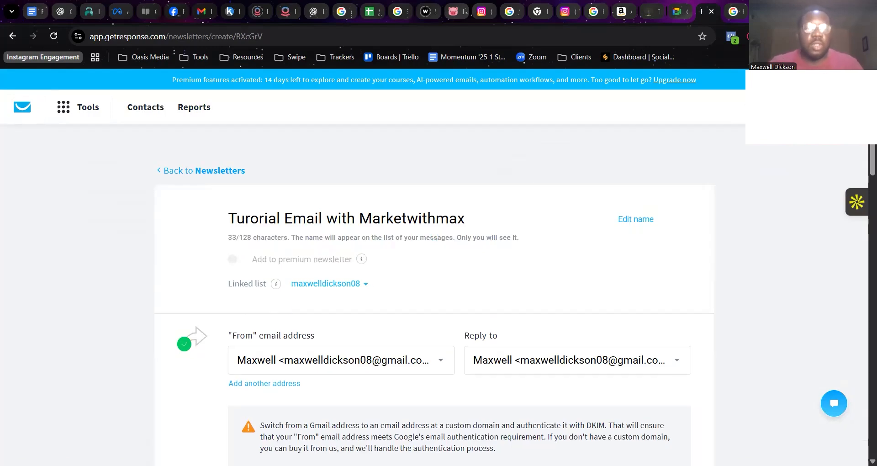
Review the newsletter's sender address, subject line, recipients, design preview, spam check and tracking settings.
{"action": "scroll", "coordinate": [749, 270], "scroll_direction": "down", "scroll_amount": 4}
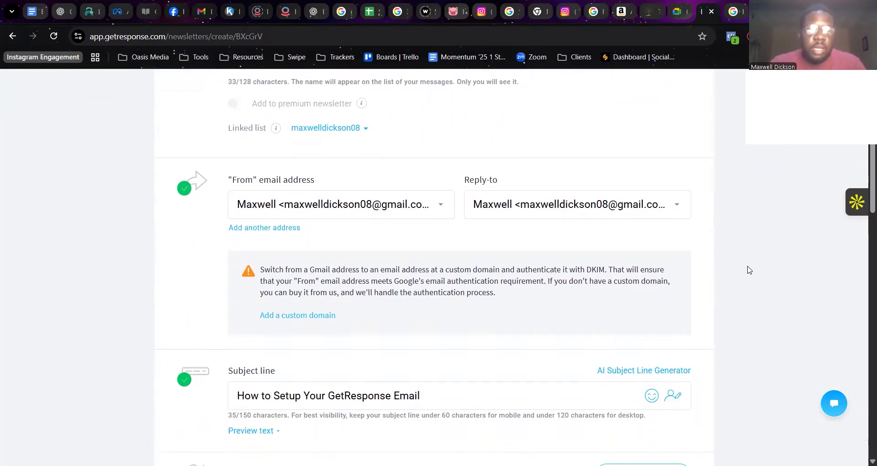
{"action": "scroll", "coordinate": [749, 270], "scroll_direction": "down", "scroll_amount": 8}
{"action": "scroll", "coordinate": [749, 270], "scroll_direction": "up", "scroll_amount": 7}
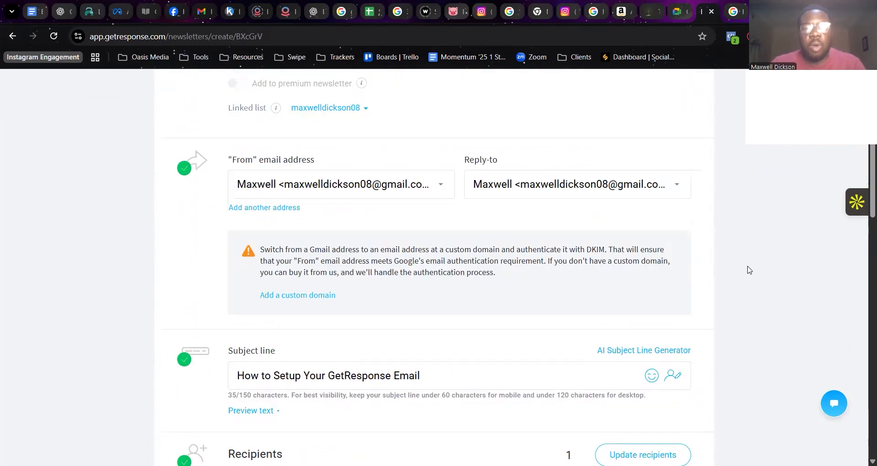
{"action": "scroll", "coordinate": [745, 268], "scroll_direction": "up", "scroll_amount": 3}
{"action": "scroll", "coordinate": [511, 296], "scroll_direction": "down", "scroll_amount": 3}
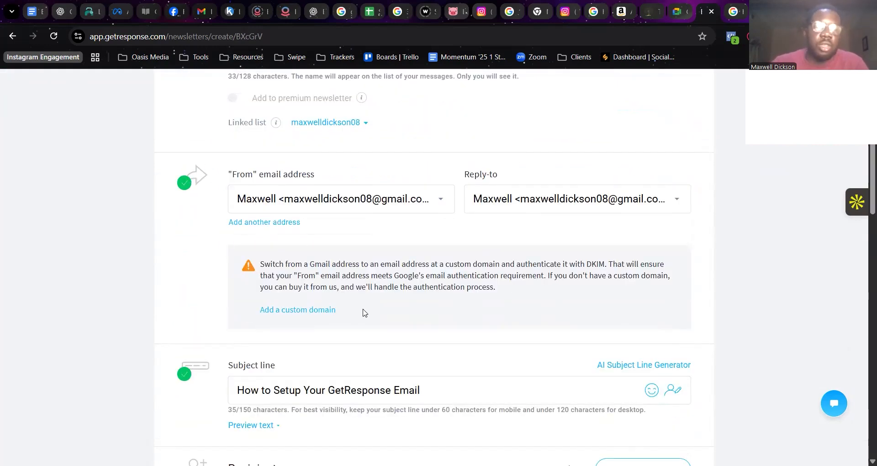
{"action": "scroll", "coordinate": [364, 312], "scroll_direction": "down", "scroll_amount": 5}
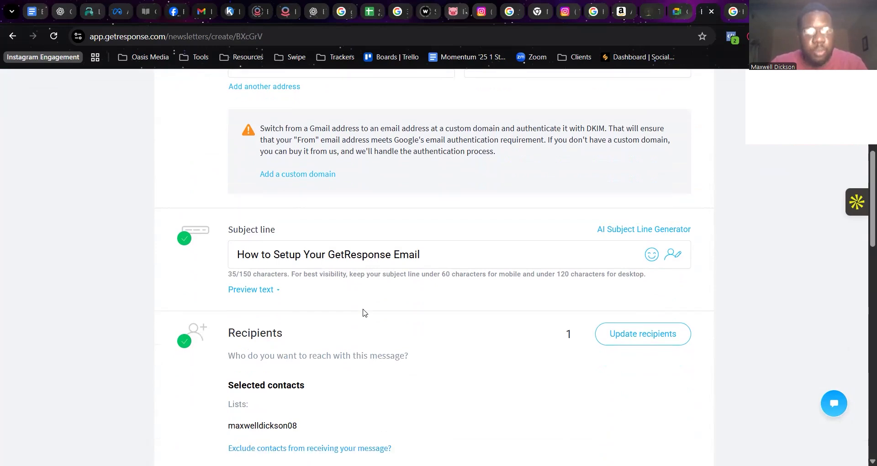
{"action": "scroll", "coordinate": [364, 313], "scroll_direction": "down", "scroll_amount": 4}
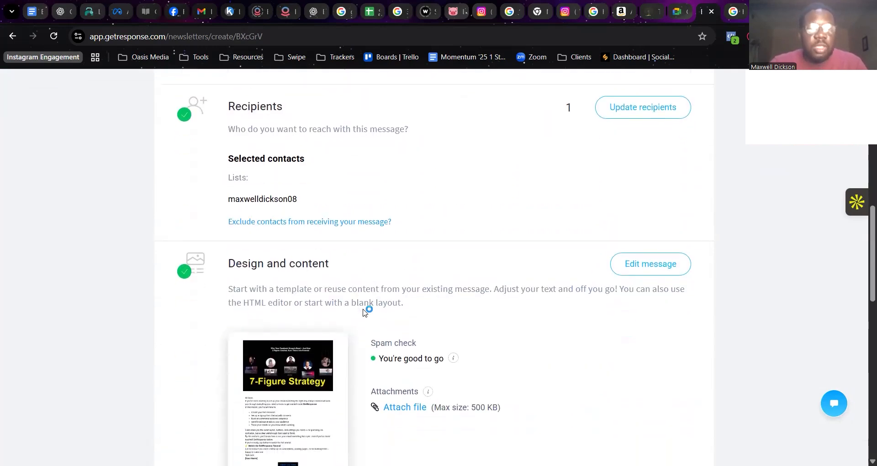
{"action": "scroll", "coordinate": [364, 313], "scroll_direction": "down", "scroll_amount": 7}
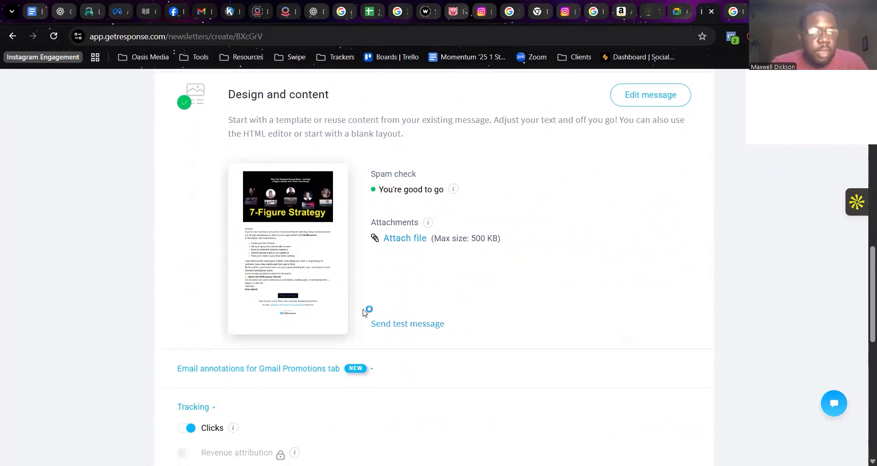
{"action": "scroll", "coordinate": [366, 311], "scroll_direction": "down", "scroll_amount": 4}
{"action": "scroll", "coordinate": [365, 310], "scroll_direction": "up", "scroll_amount": 3}
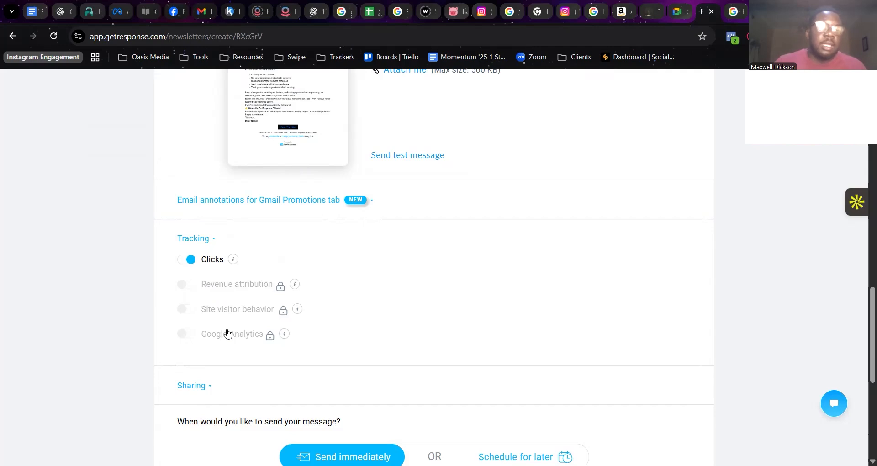
Send the newsletter message with the Send immediately option.
{"action": "scroll", "coordinate": [424, 354], "scroll_direction": "down", "scroll_amount": 3}
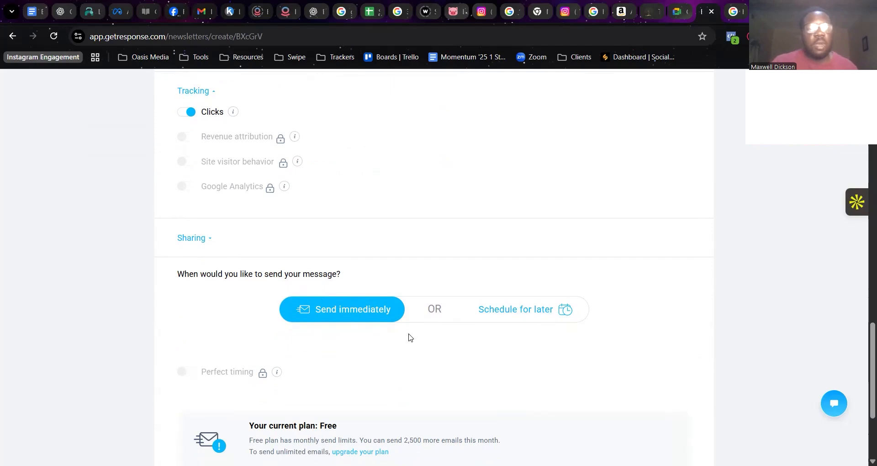
{"action": "scroll", "coordinate": [373, 310], "scroll_direction": "down", "scroll_amount": 2}
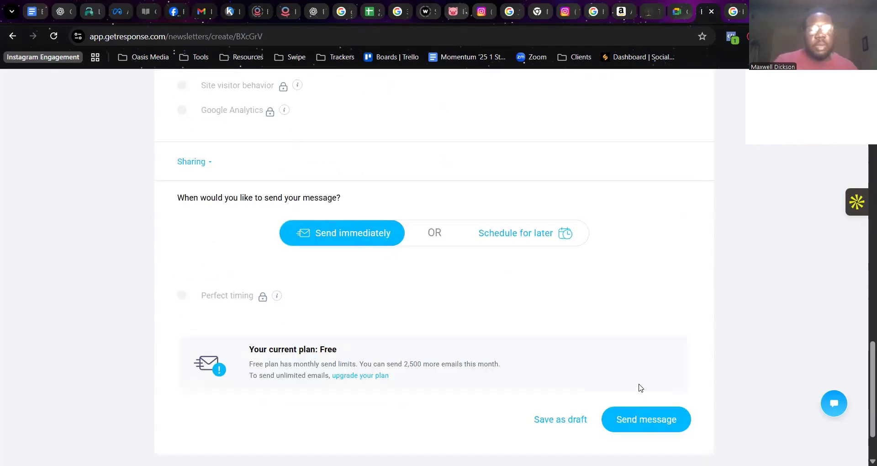
{"action": "scroll", "coordinate": [614, 284], "scroll_direction": "down", "scroll_amount": 1}
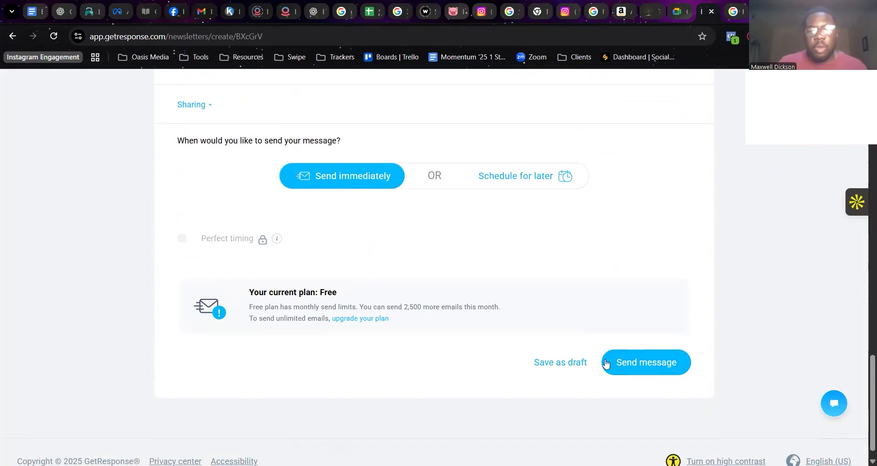
{"action": "left_click", "coordinate": [661, 363]}
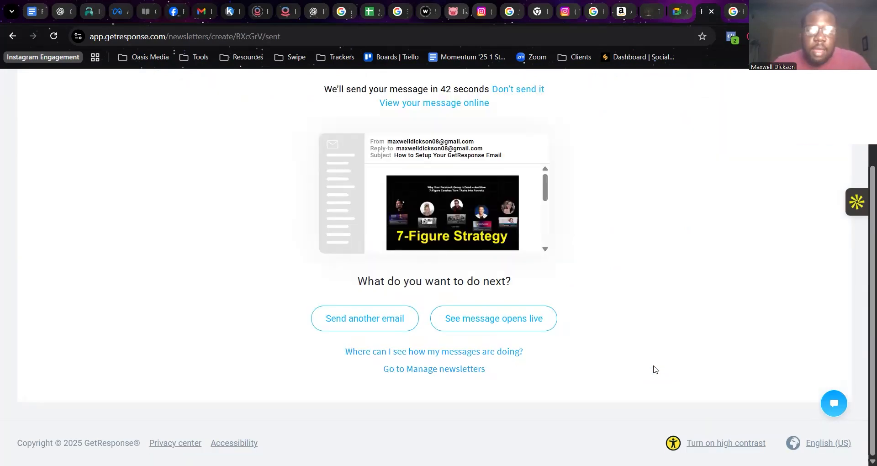